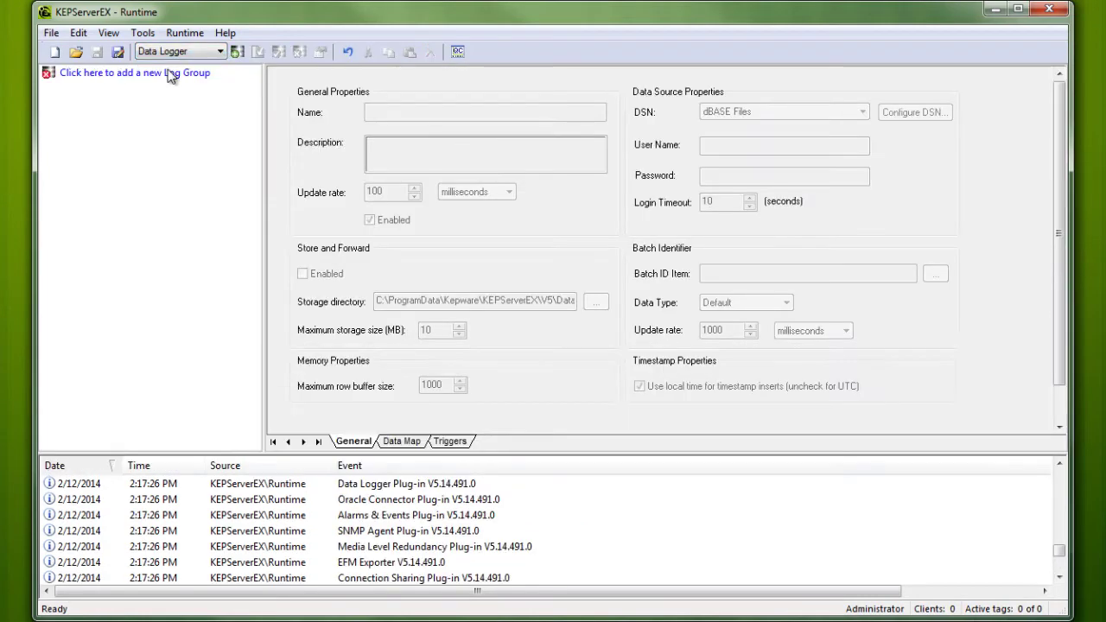
Step: Create a log group with Store and Forward enabled and 2047 MB maximum storage
left_click(171, 76)
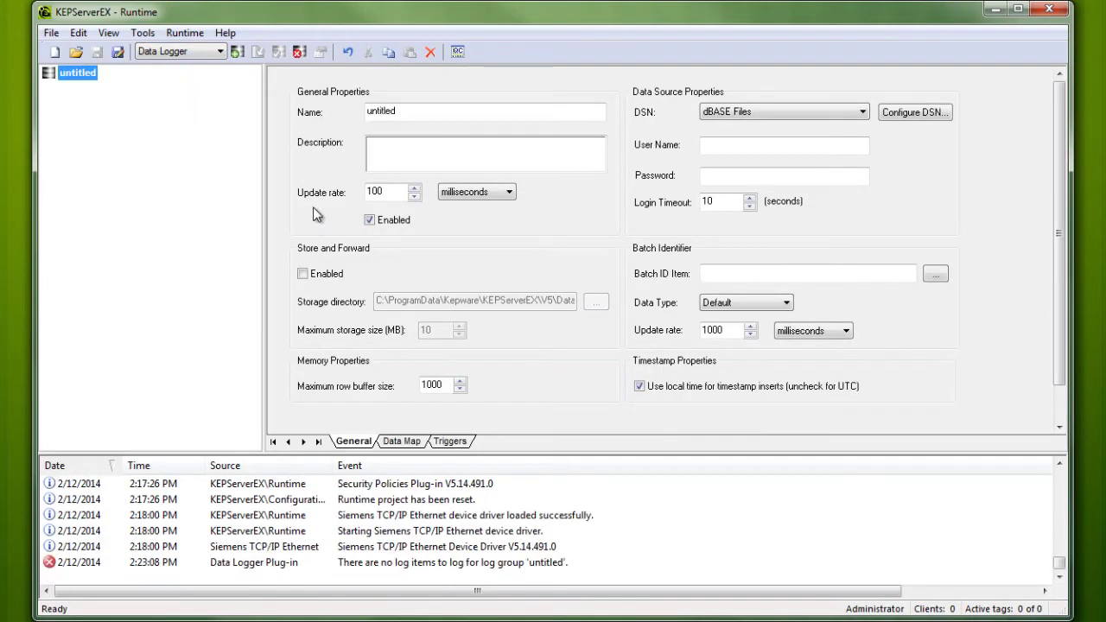
left_click(327, 275)
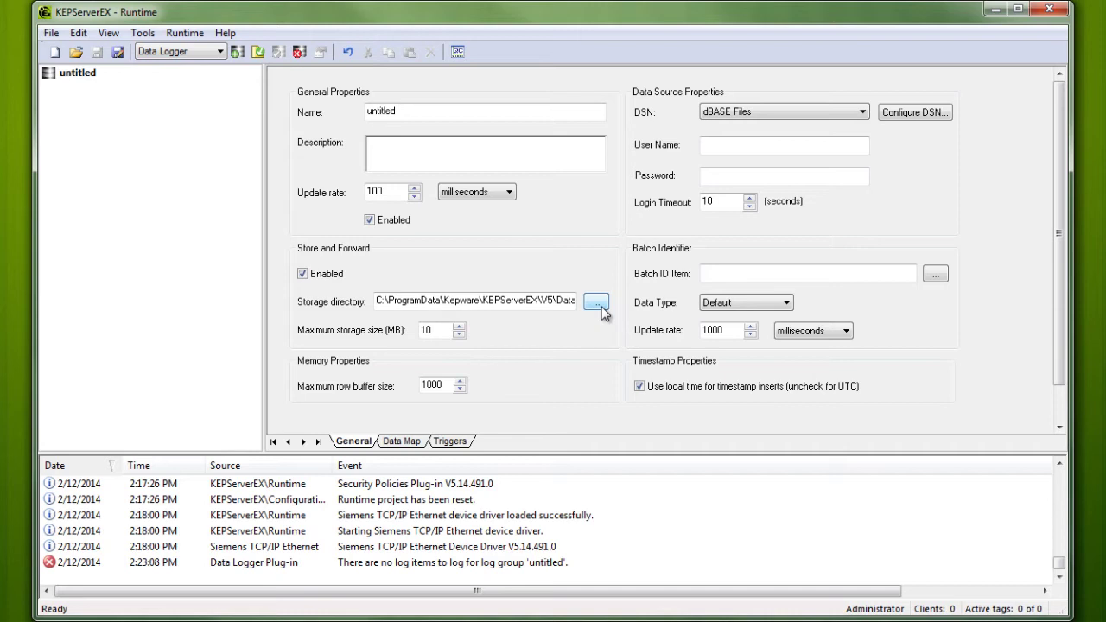
left_click_drag(387, 300, 577, 300)
key("Tab")
key("Tab")
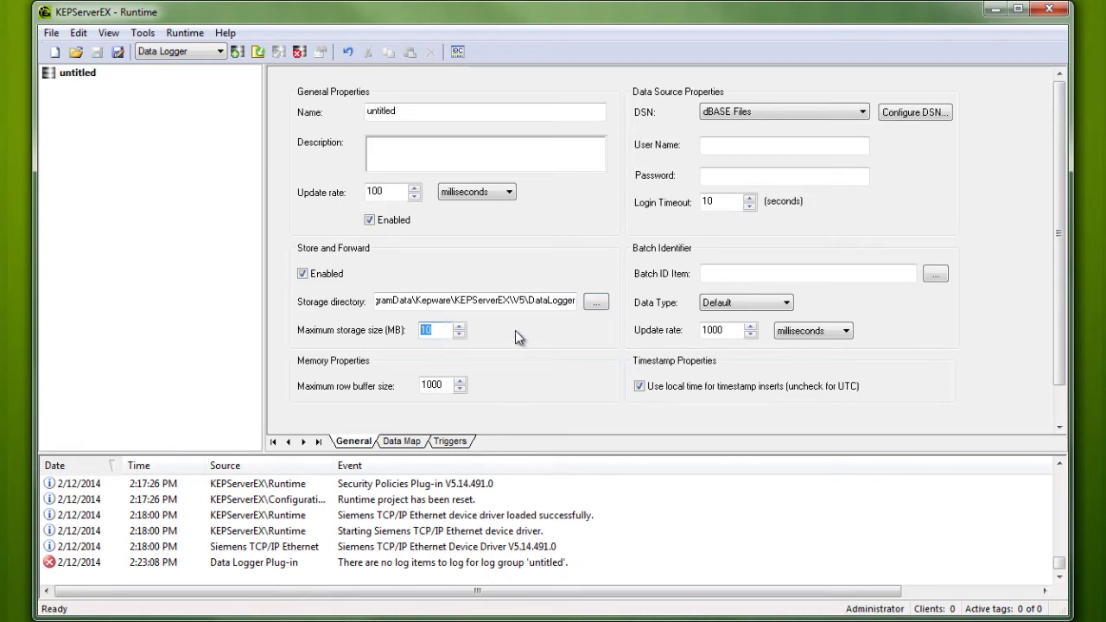
left_click(459, 334)
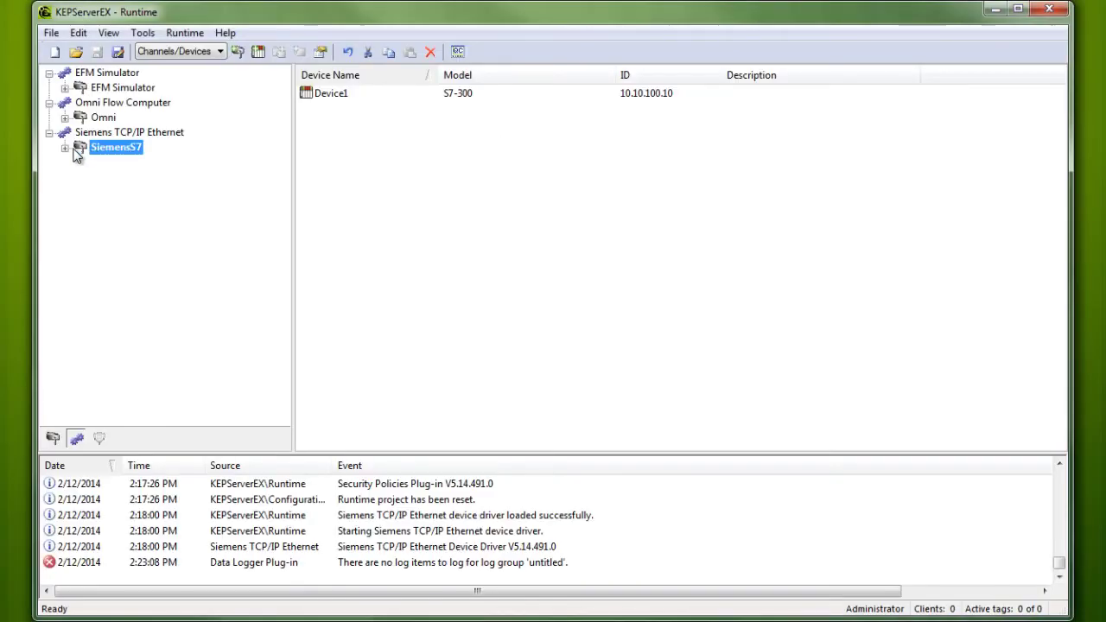
Step: Expand the SiemensS7 channel and check its properties without changing anything
left_click(66, 148)
left_click(124, 164)
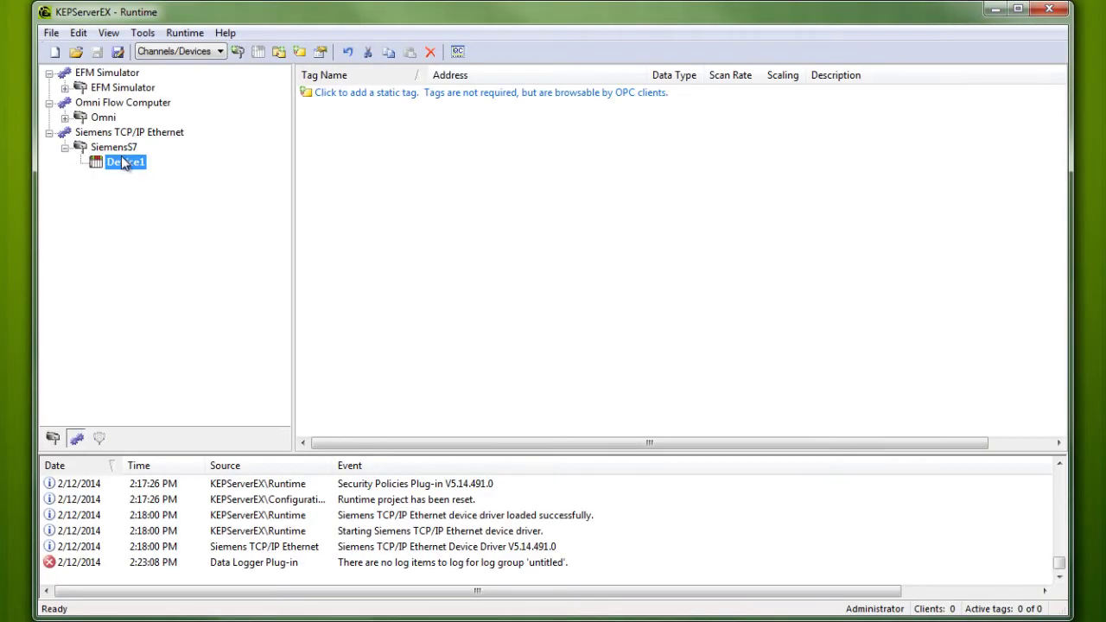
left_click(122, 150)
right_click(124, 154)
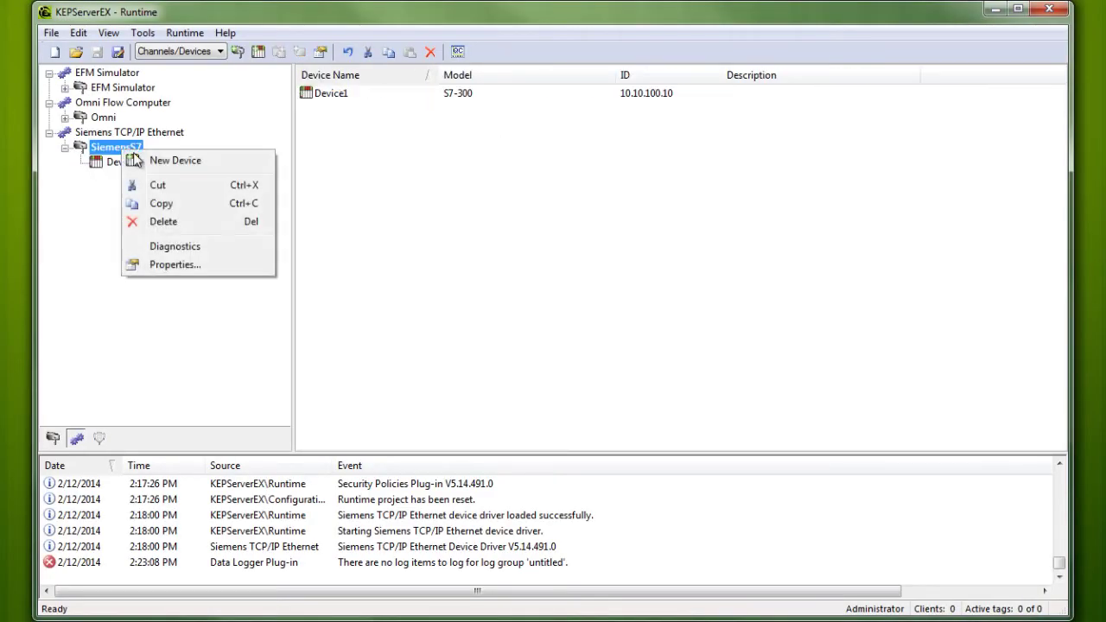
left_click(187, 265)
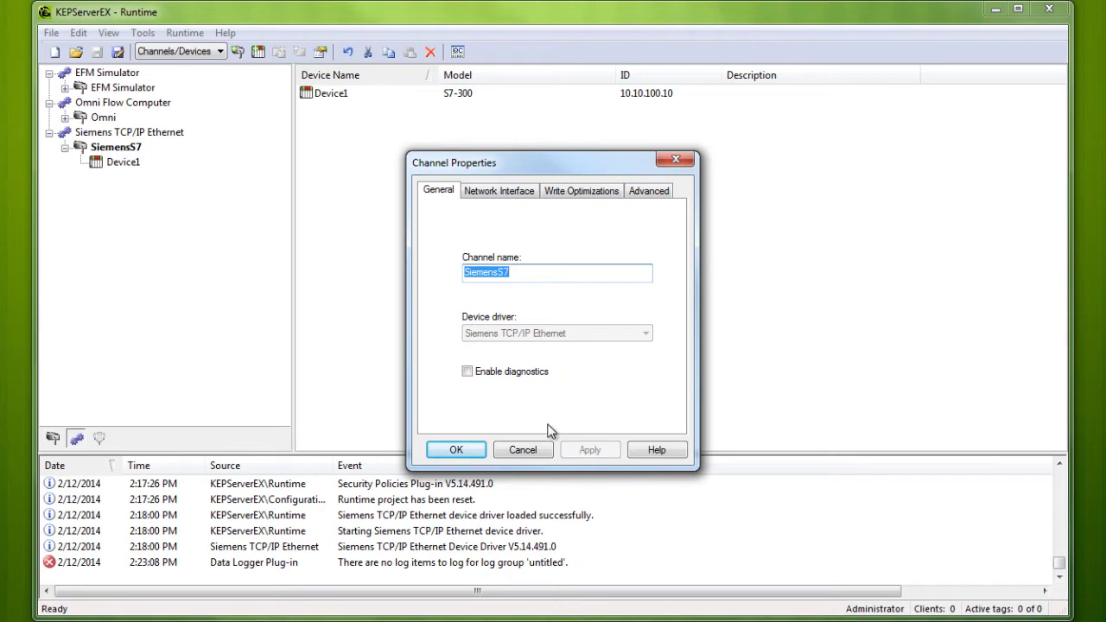
left_click(456, 449)
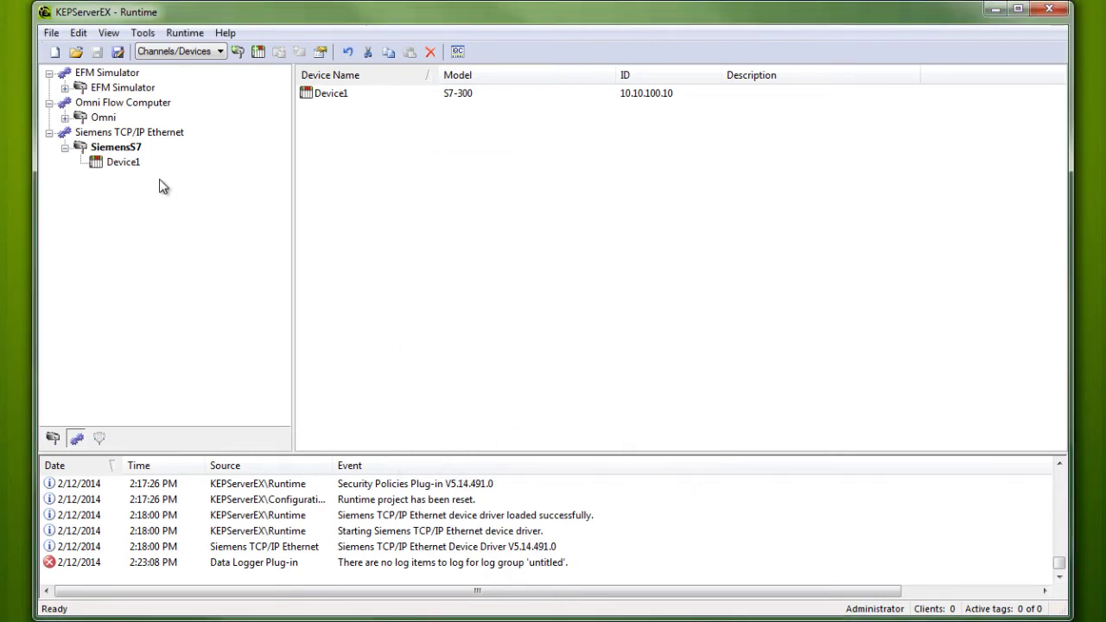
Step: Open Device1's properties and keep S7-300 as the device model
left_click(134, 166)
right_click(132, 164)
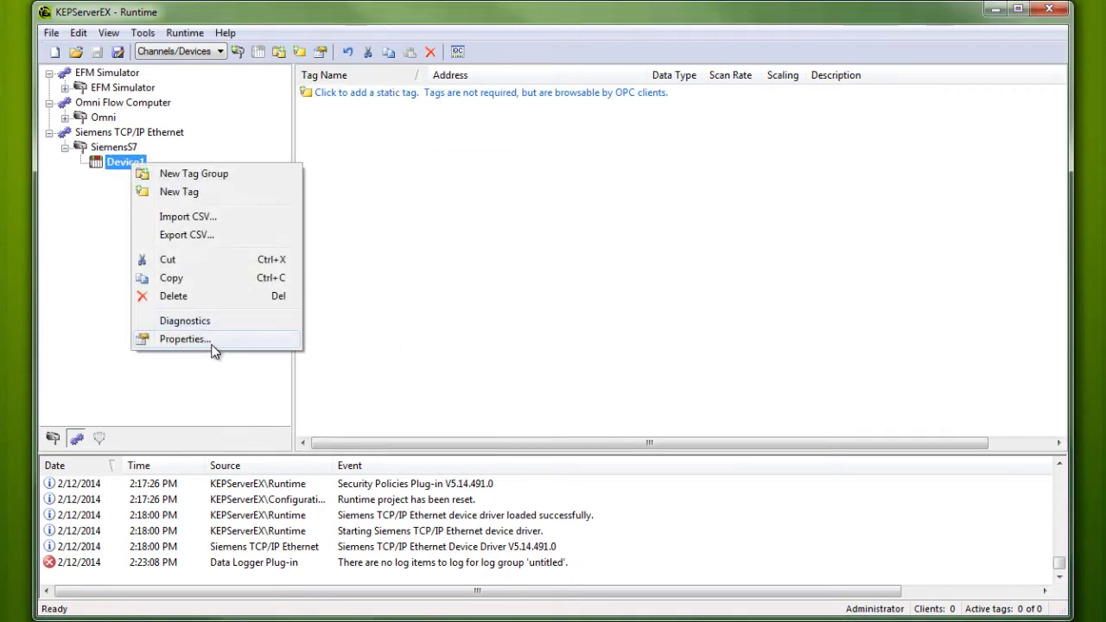
left_click(215, 342)
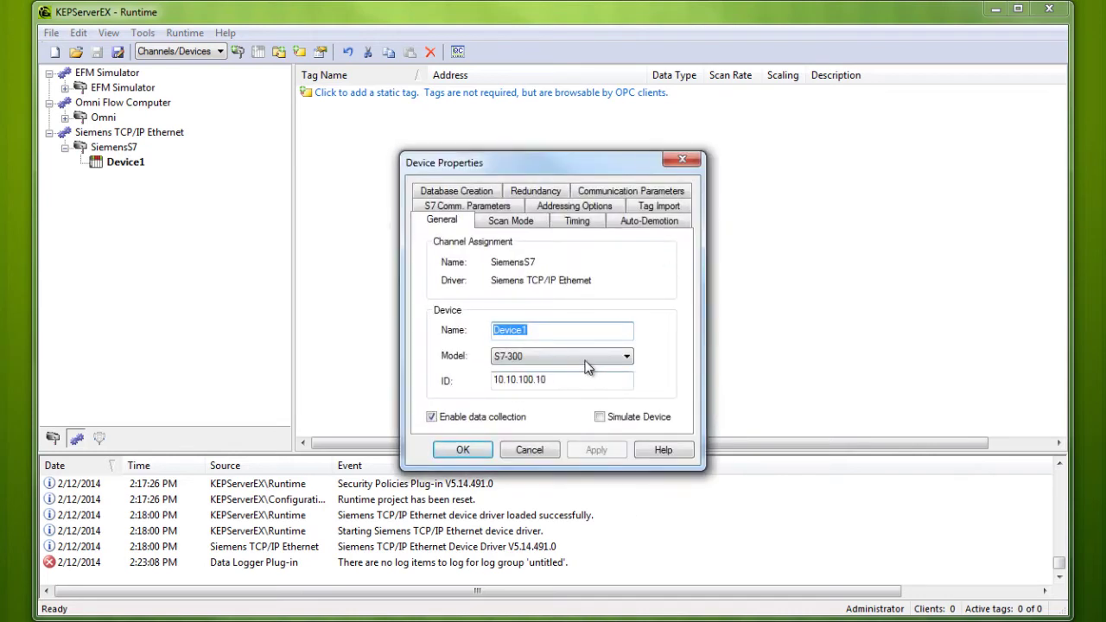
left_click(596, 357)
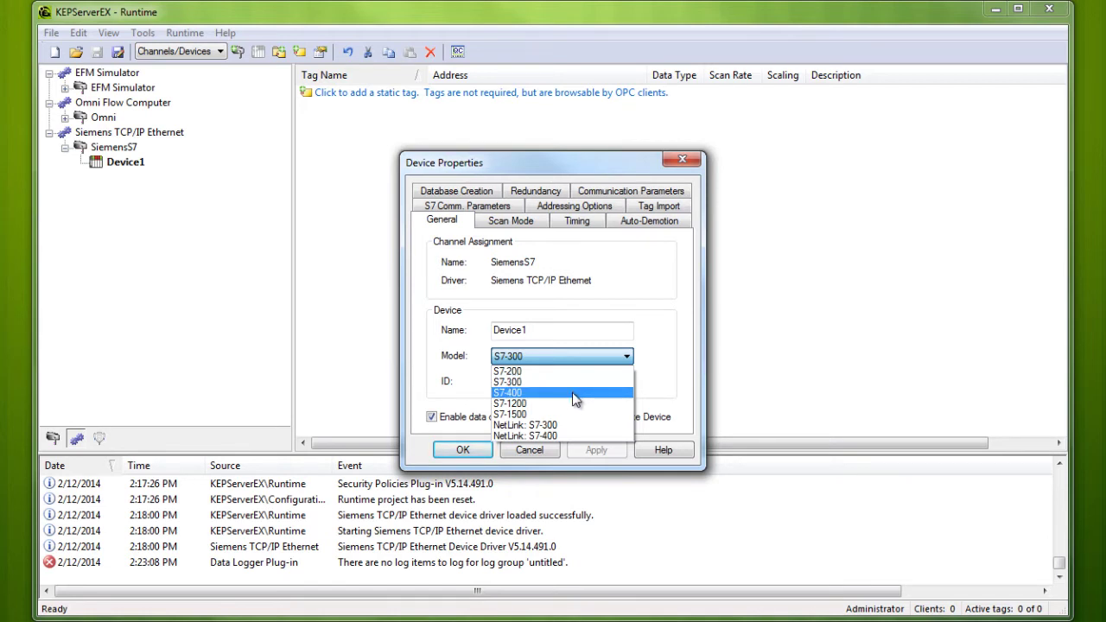
left_click(571, 381)
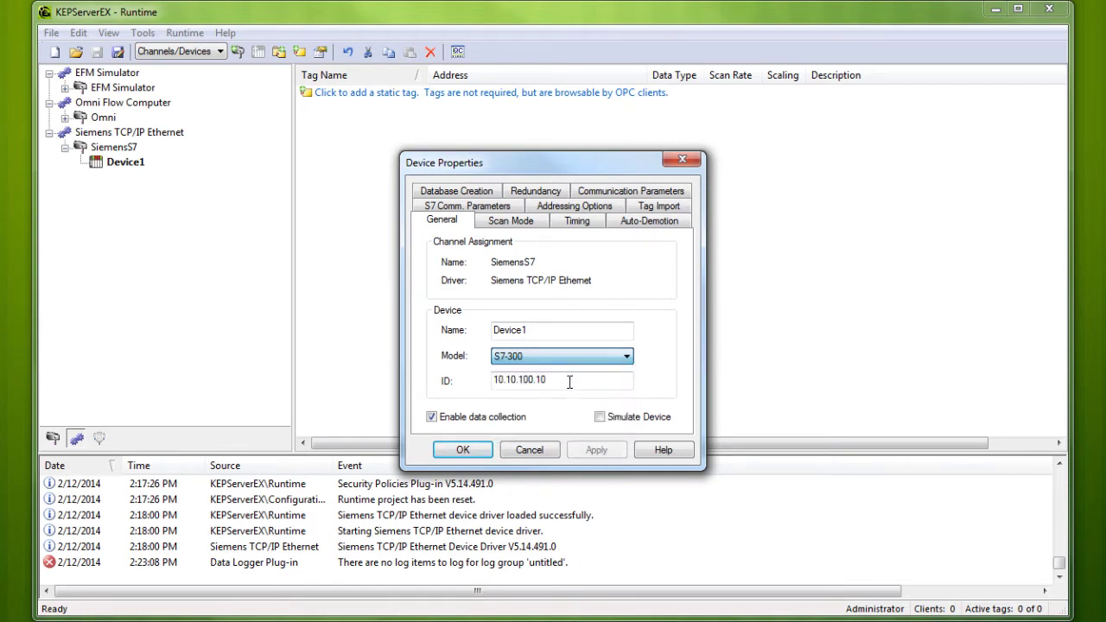
Step: From the Tag Import page, open the desktop S7ATGdmo folder and its inner folder to locate S7ATGdmo.s7p
left_click(660, 207)
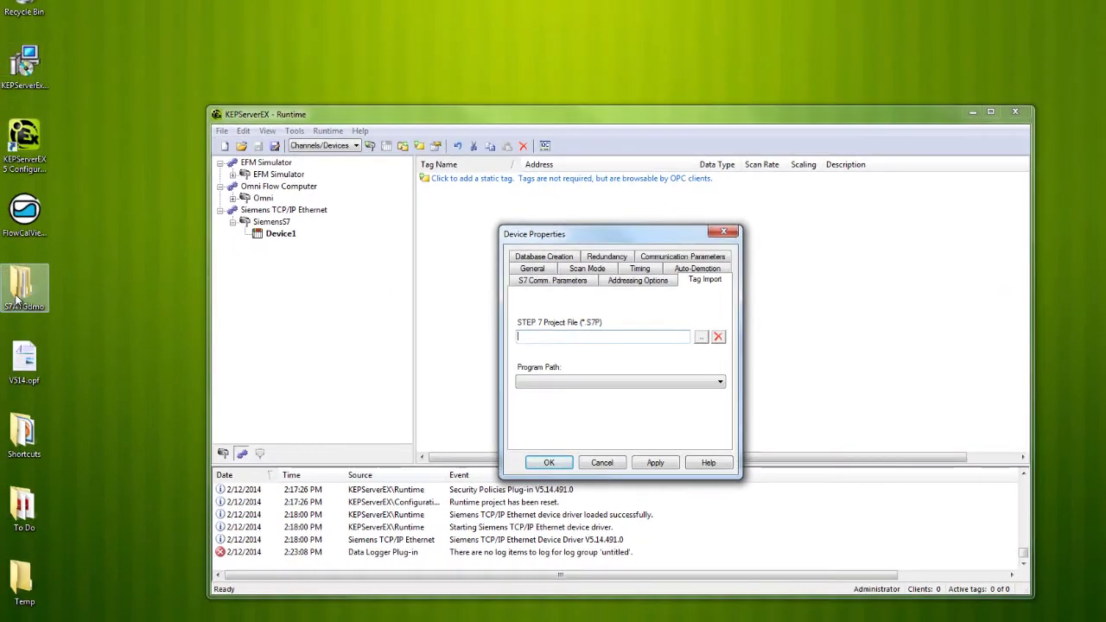
left_click(46, 281)
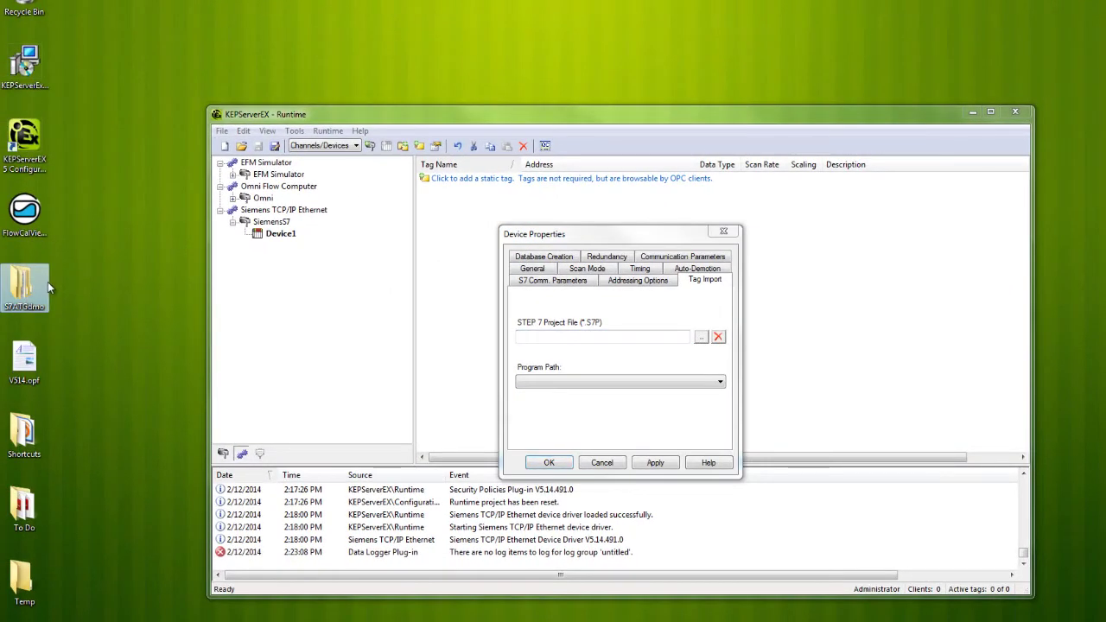
double_click(46, 281)
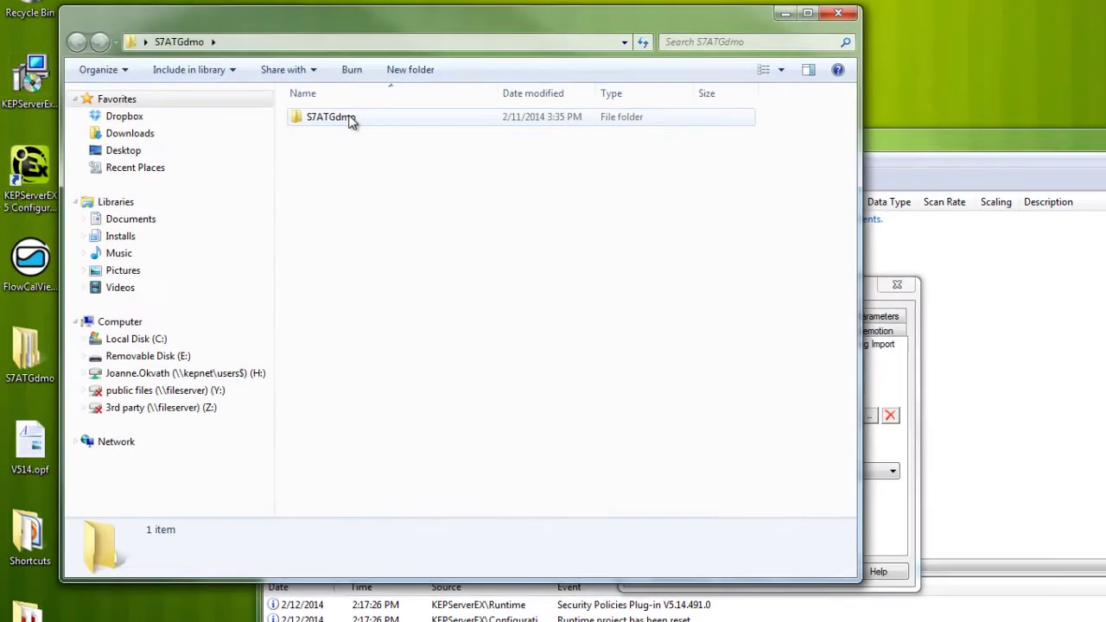
double_click(289, 103)
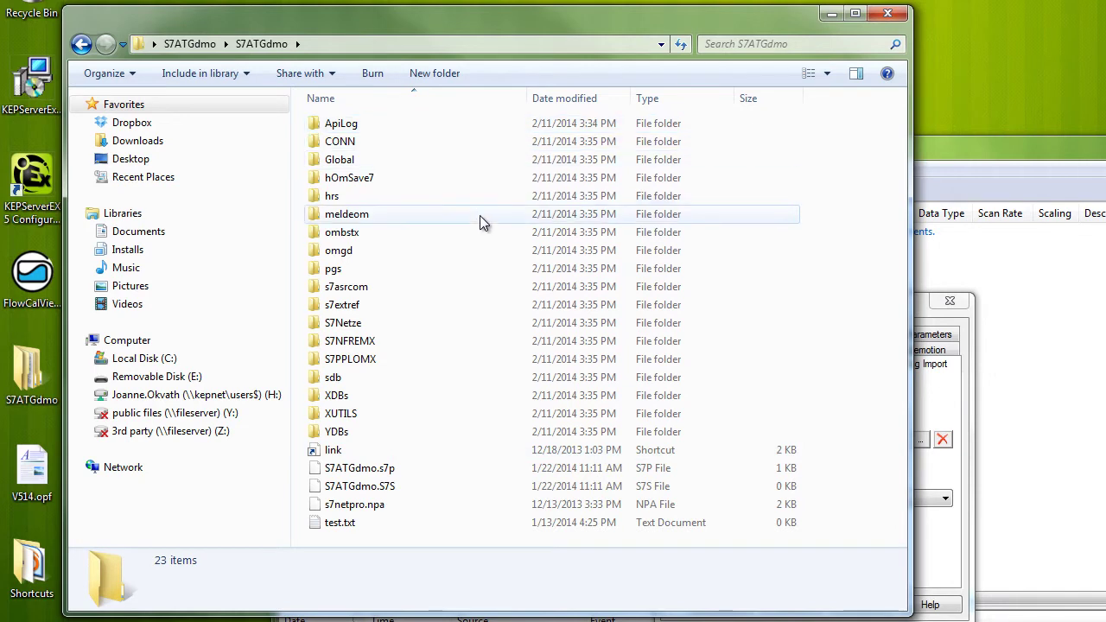
left_click(445, 472)
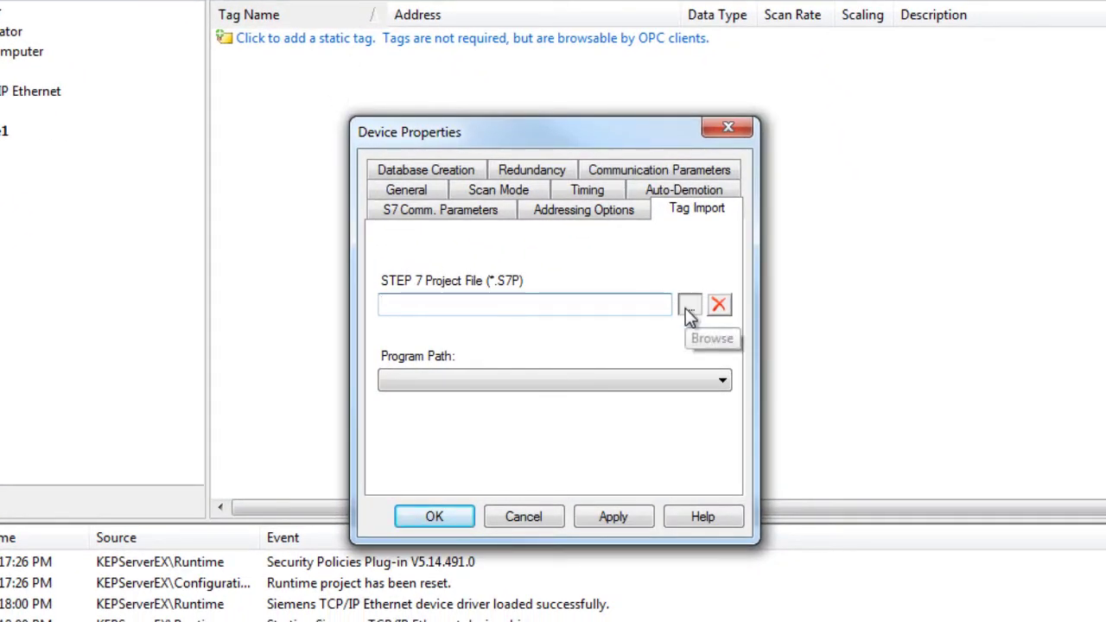
Step: Load S7ATGdmo.s7p as Device1's STEP 7 project file
left_click(689, 307)
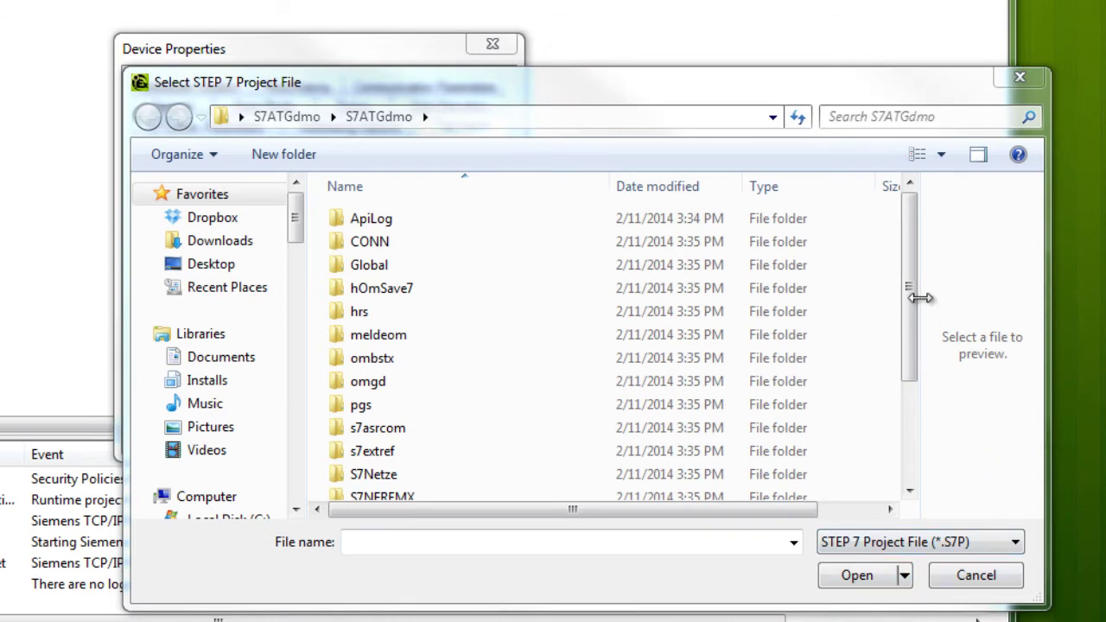
left_click_drag(911, 286, 908, 413)
left_click(421, 487)
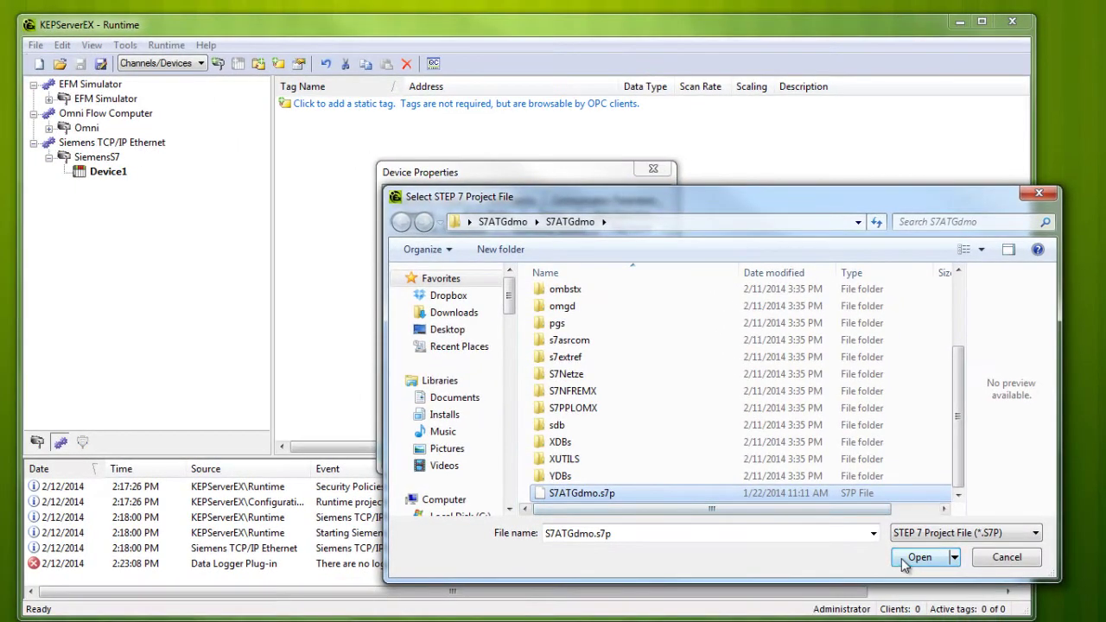
left_click(869, 571)
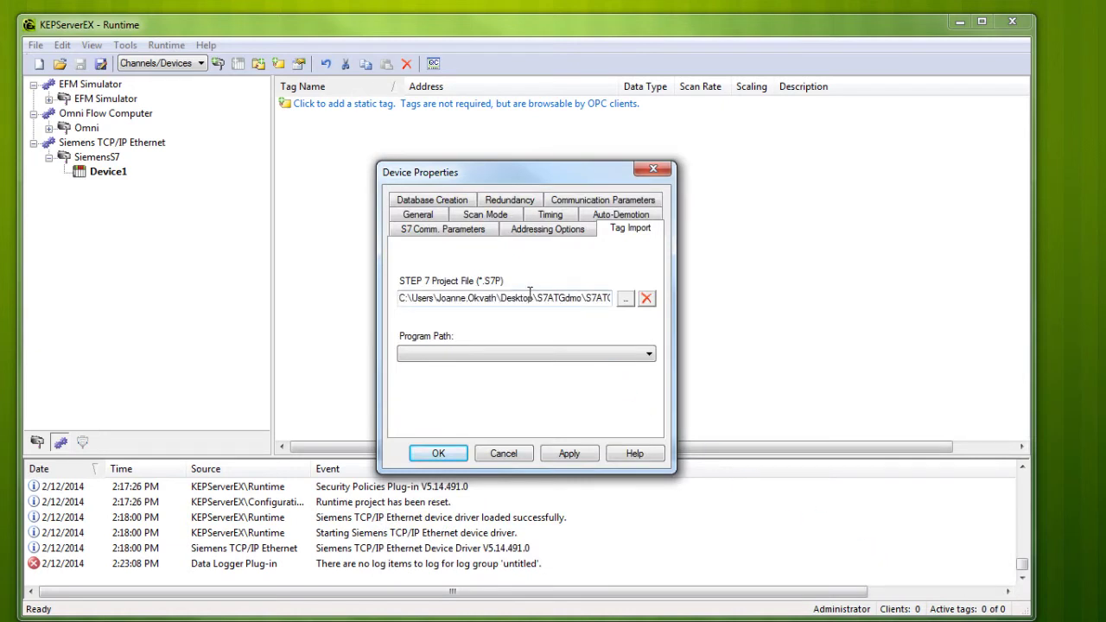
Step: Choose program path 301\PLC301-S7315\S7 Program 301 and apply the tag import settings
left_click(654, 359)
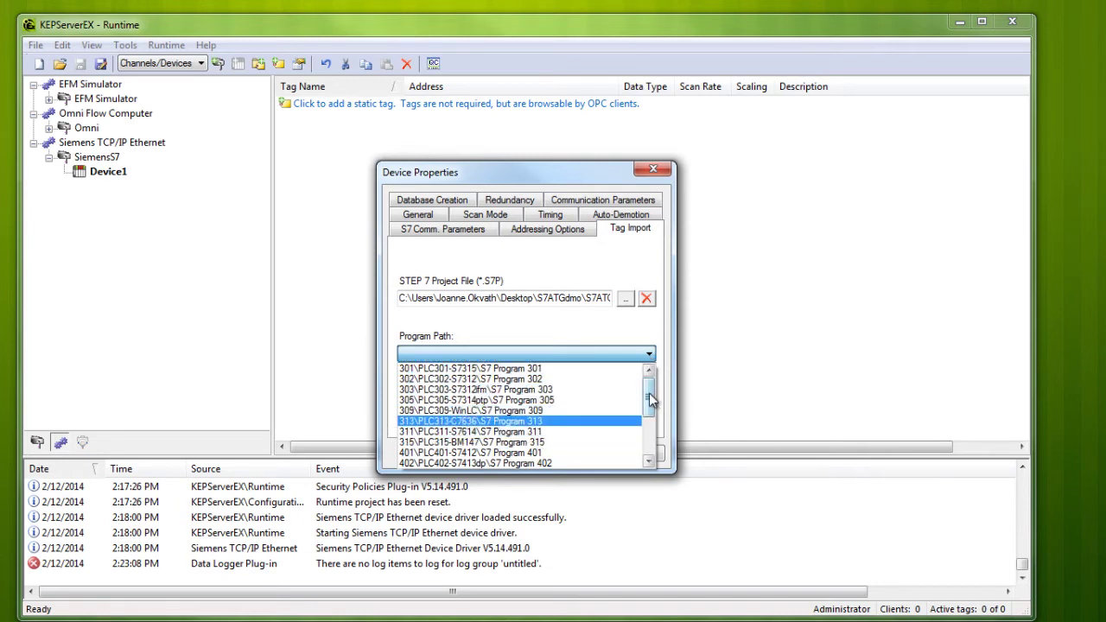
left_click_drag(650, 398, 640, 437)
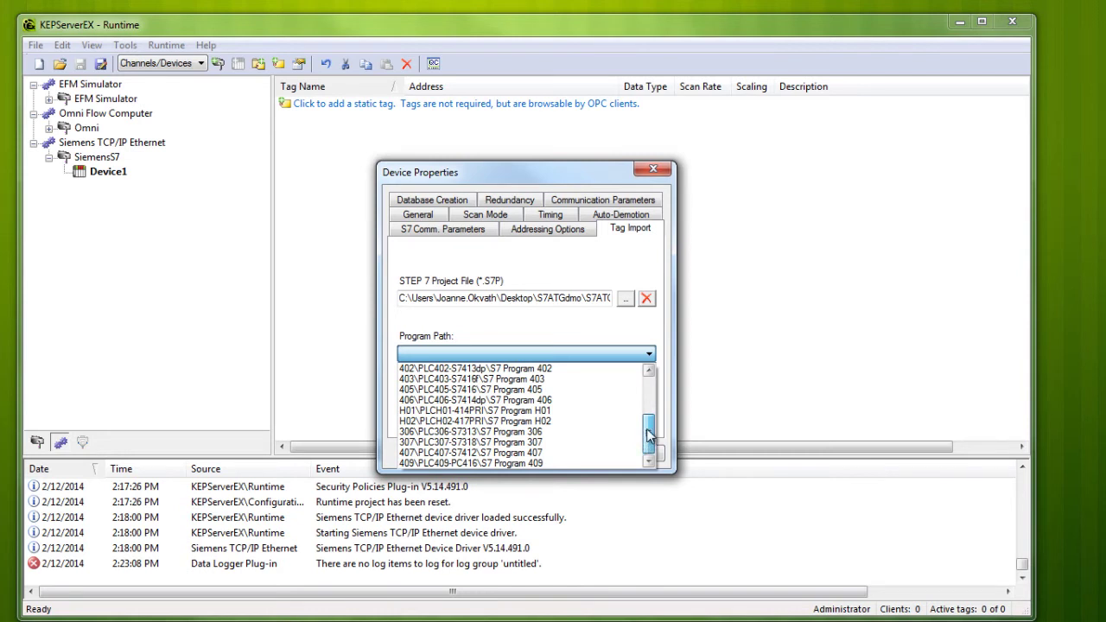
left_click_drag(648, 430, 641, 393)
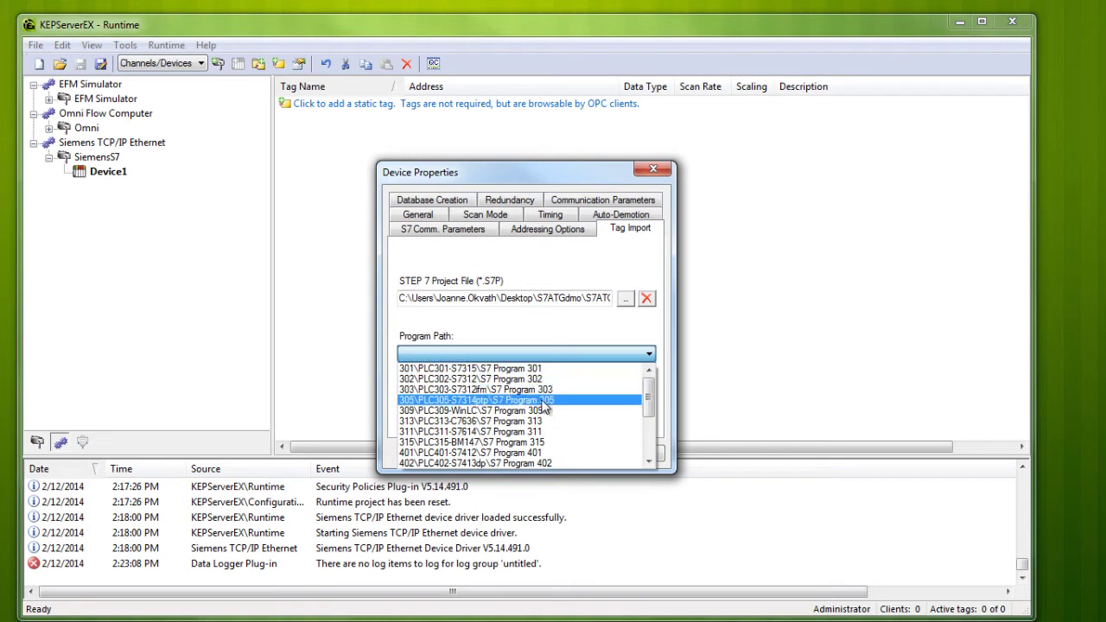
left_click(542, 372)
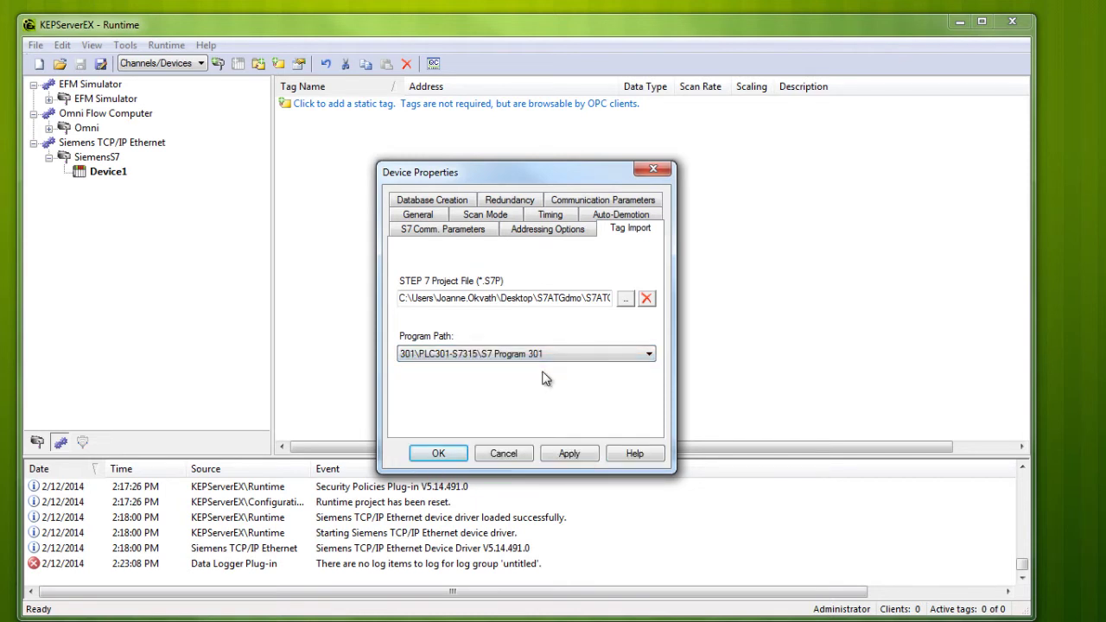
left_click(569, 453)
left_click(450, 216)
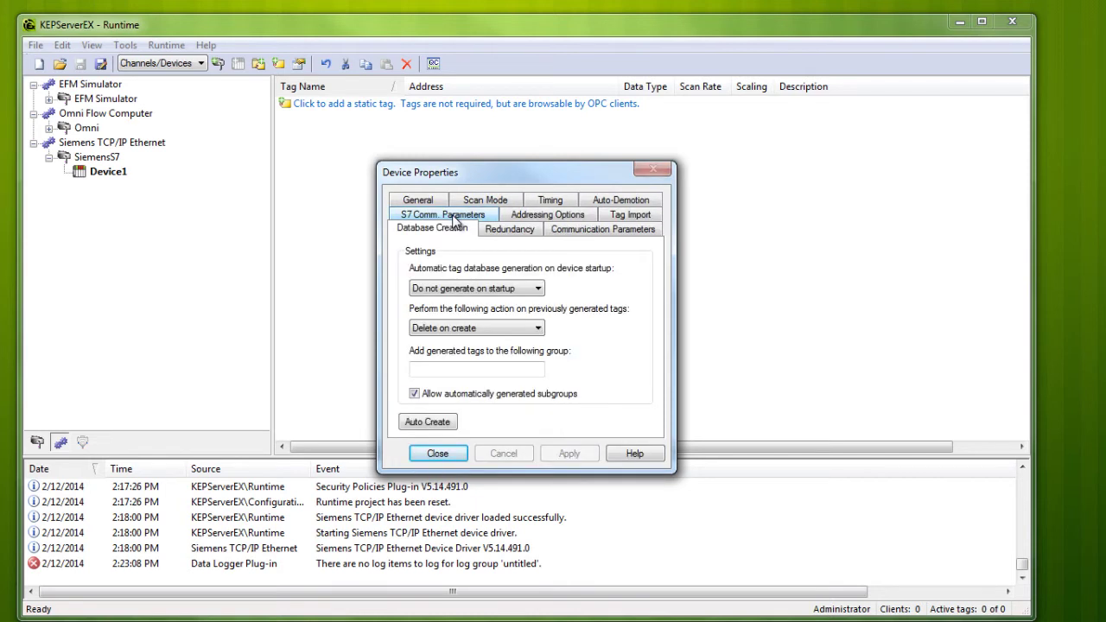
Step: Auto-generate Device1's tags, close the properties, and expand Device1's tag groups
left_click(448, 423)
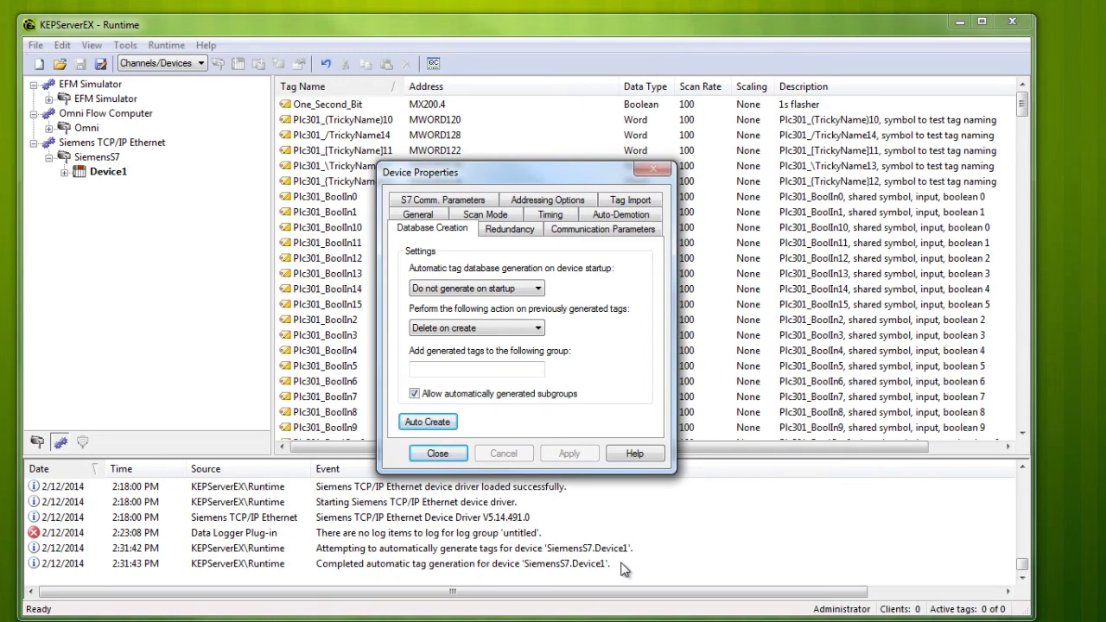
left_click(462, 458)
left_click(108, 171)
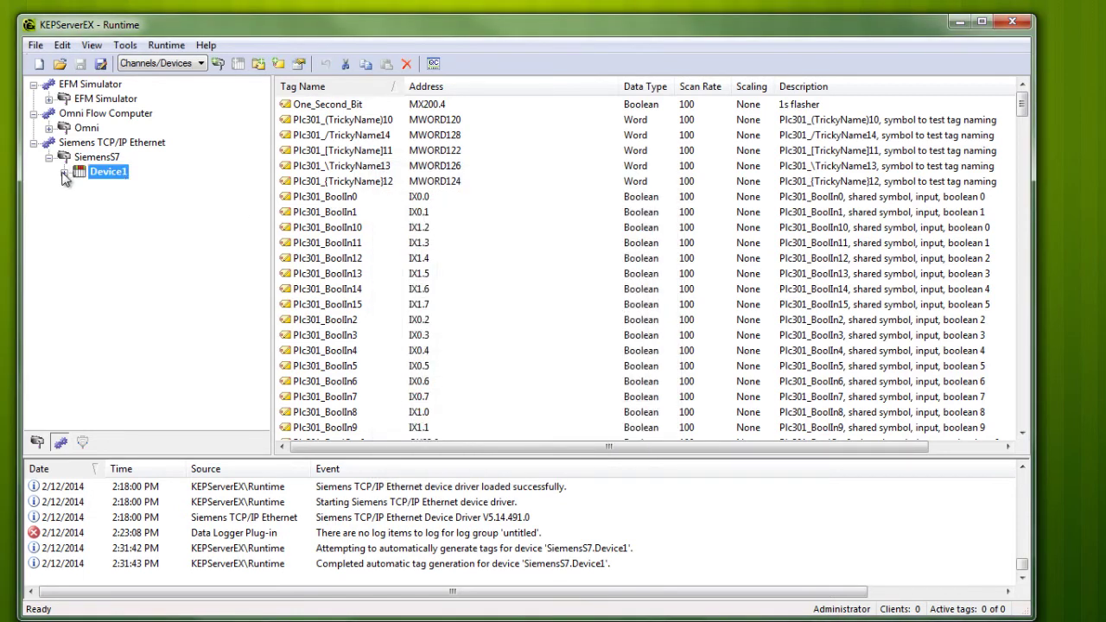
left_click(64, 172)
Step: Inspect tags like Plc301_PHiDWordIn1 and Plc301_Db16_Bool5 in Plc301_Db16_Simples
left_click(355, 120)
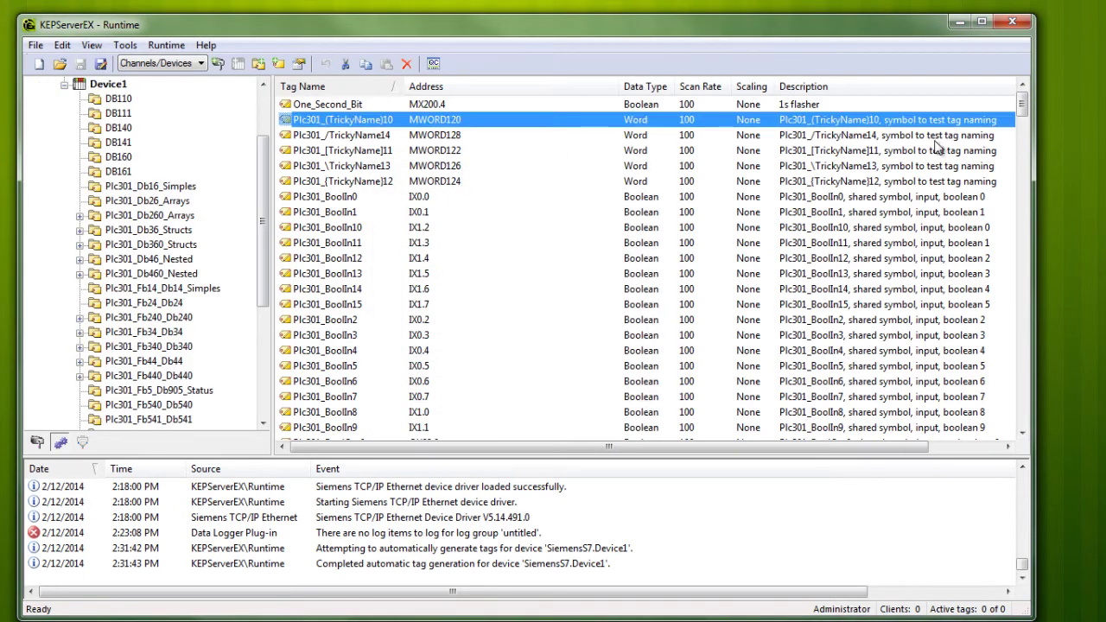
left_click_drag(1016, 106, 1015, 289)
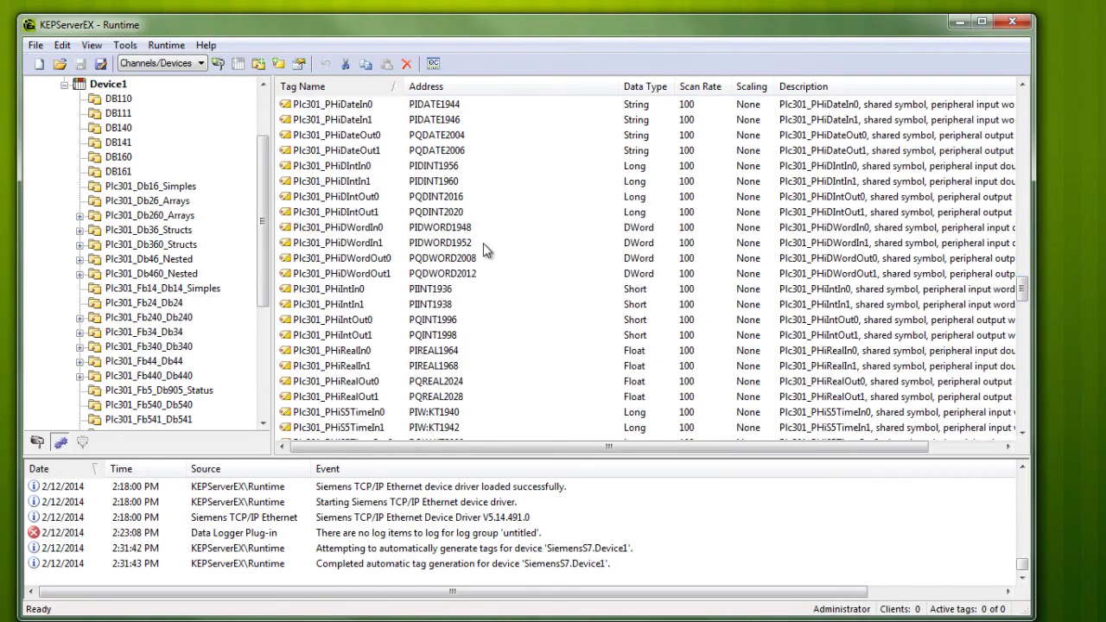
left_click(458, 245)
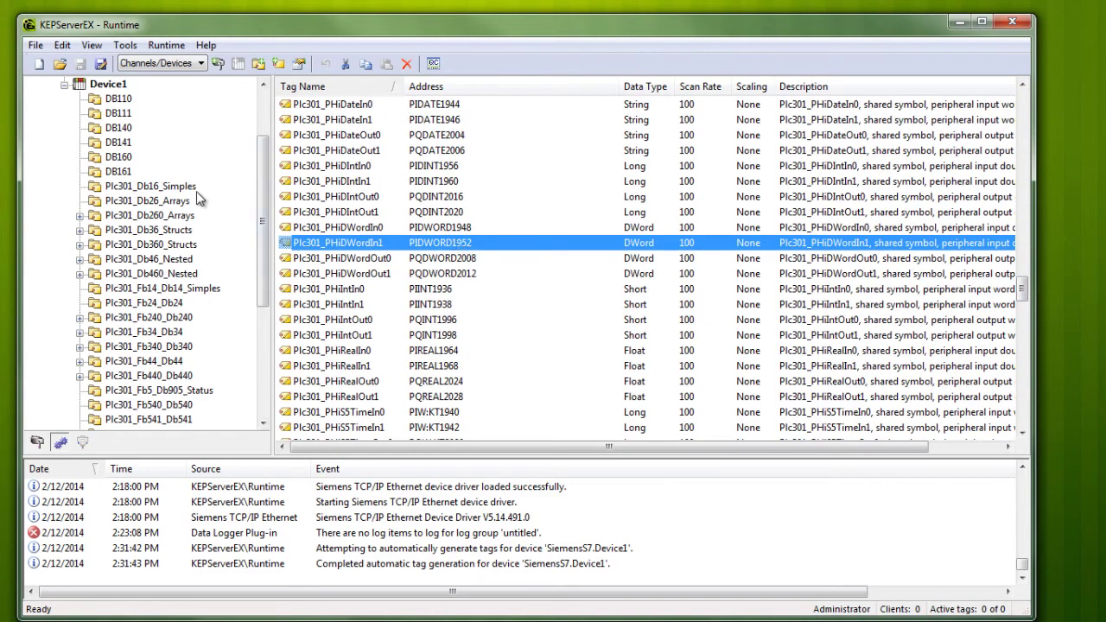
left_click(165, 188)
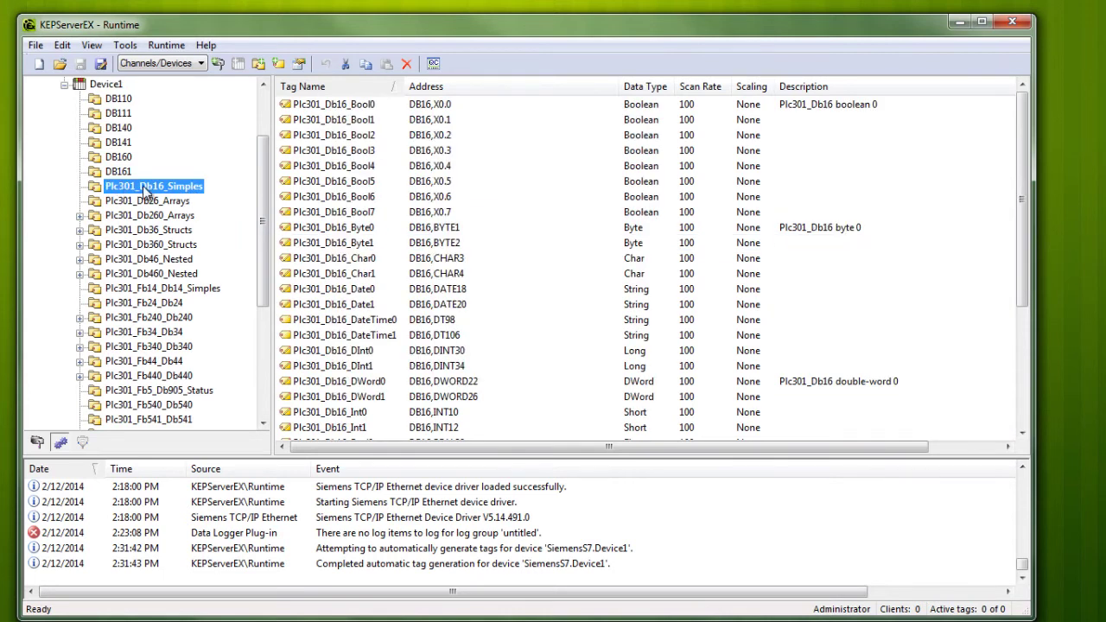
left_click(321, 181)
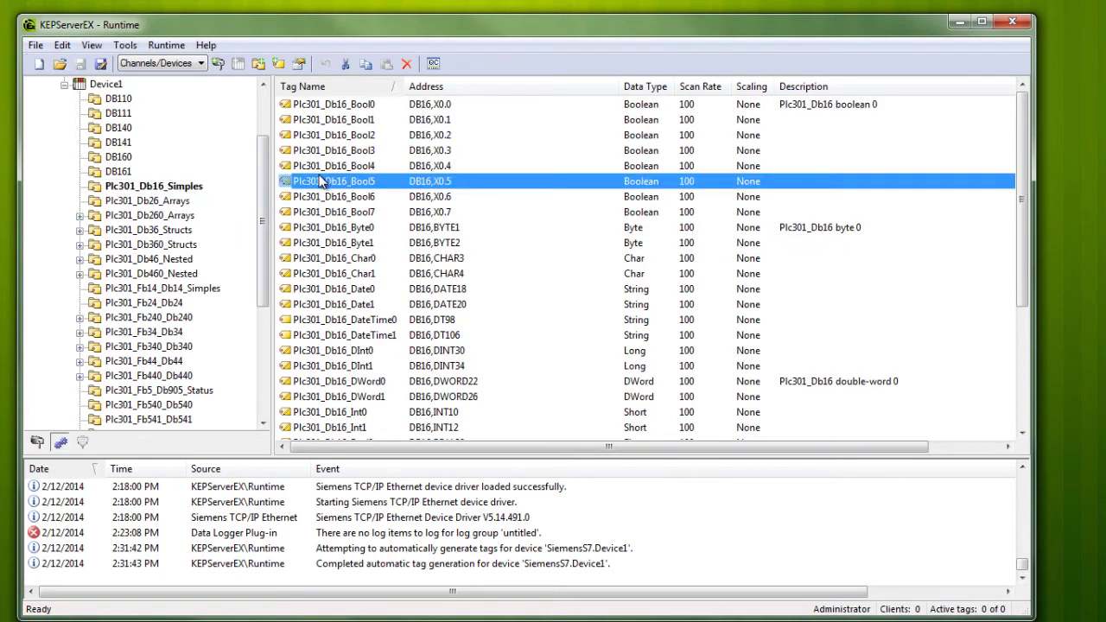
Step: Expand Plc301_Db260_Arrays, Plc301_Udt31_Db31 and Plc301_Udt310_Db310 subgroups to view their tags
left_click(80, 215)
left_click(131, 259)
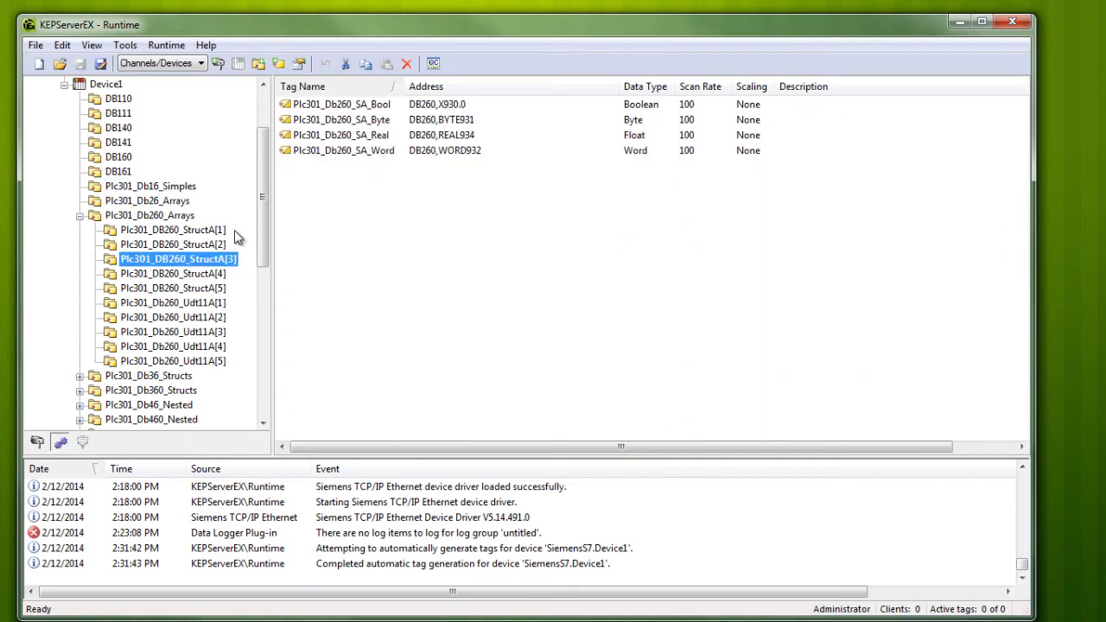
left_click_drag(261, 250, 232, 398)
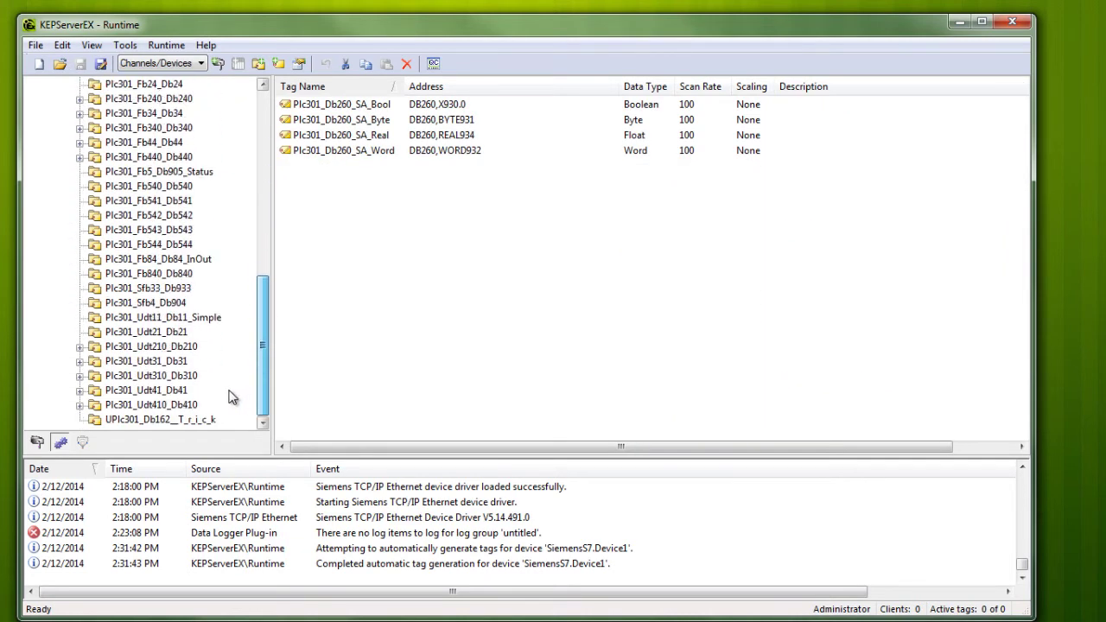
left_click(79, 361)
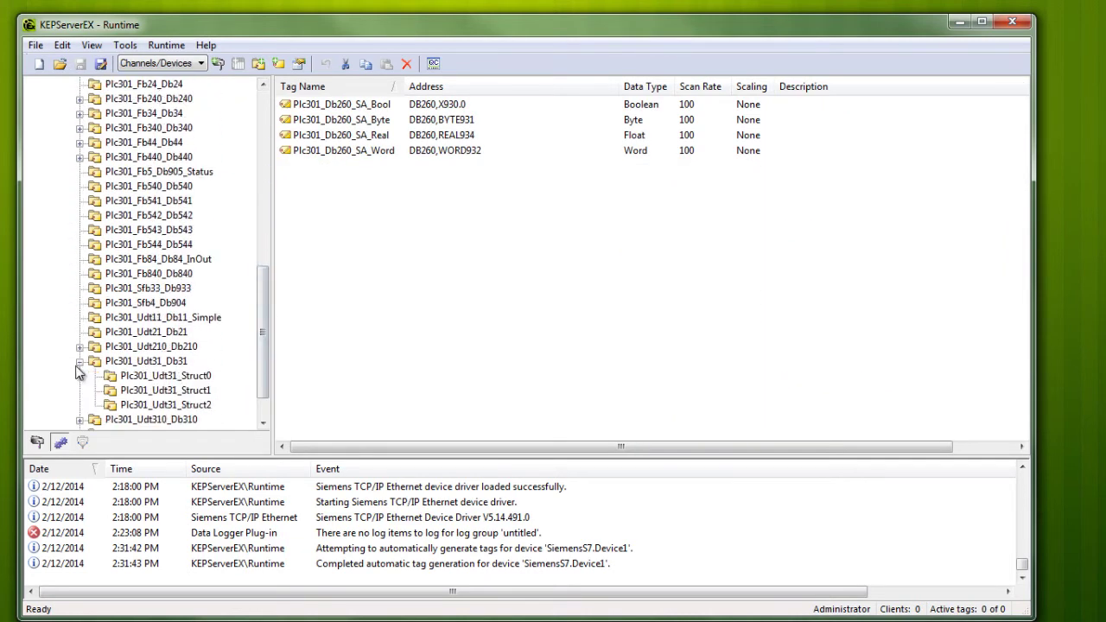
left_click(80, 419)
left_click(95, 391)
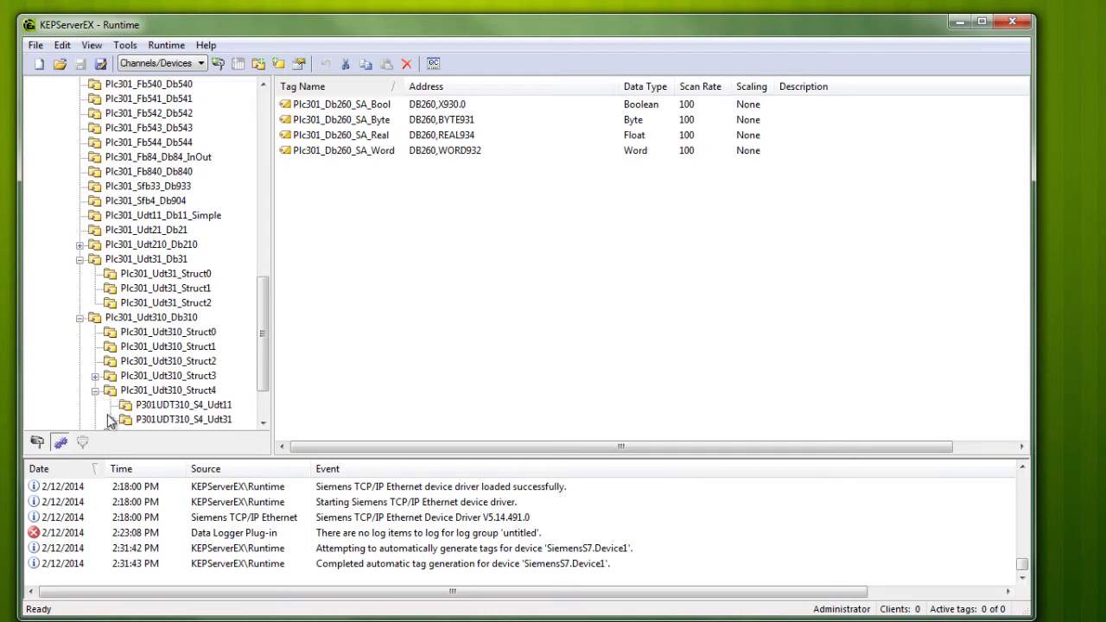
left_click(110, 419)
left_click(201, 404)
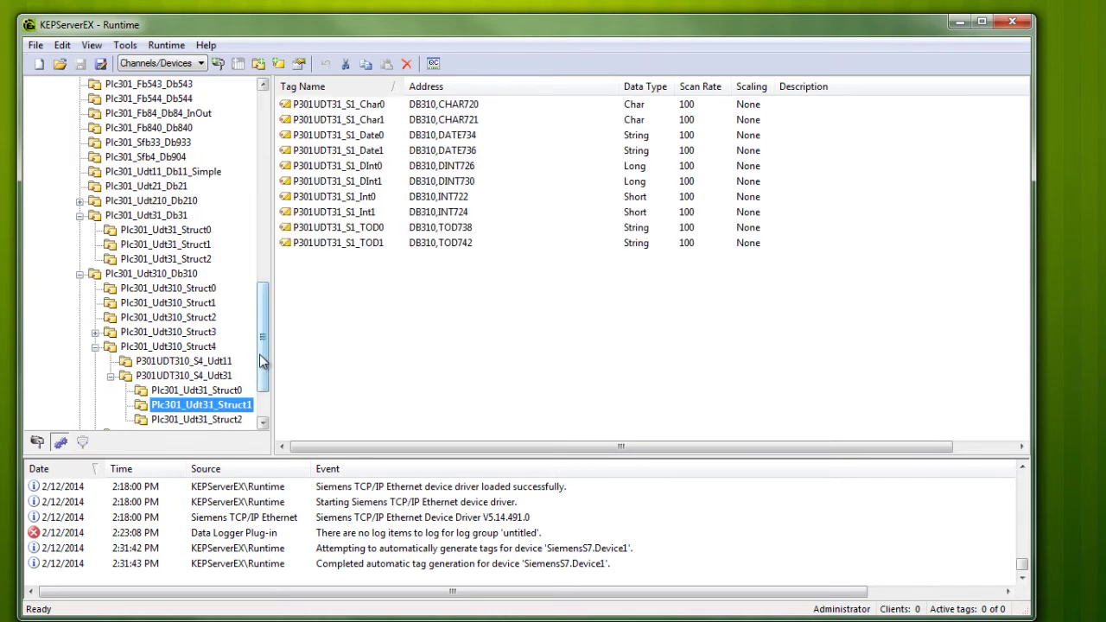
left_click_drag(263, 289, 263, 99)
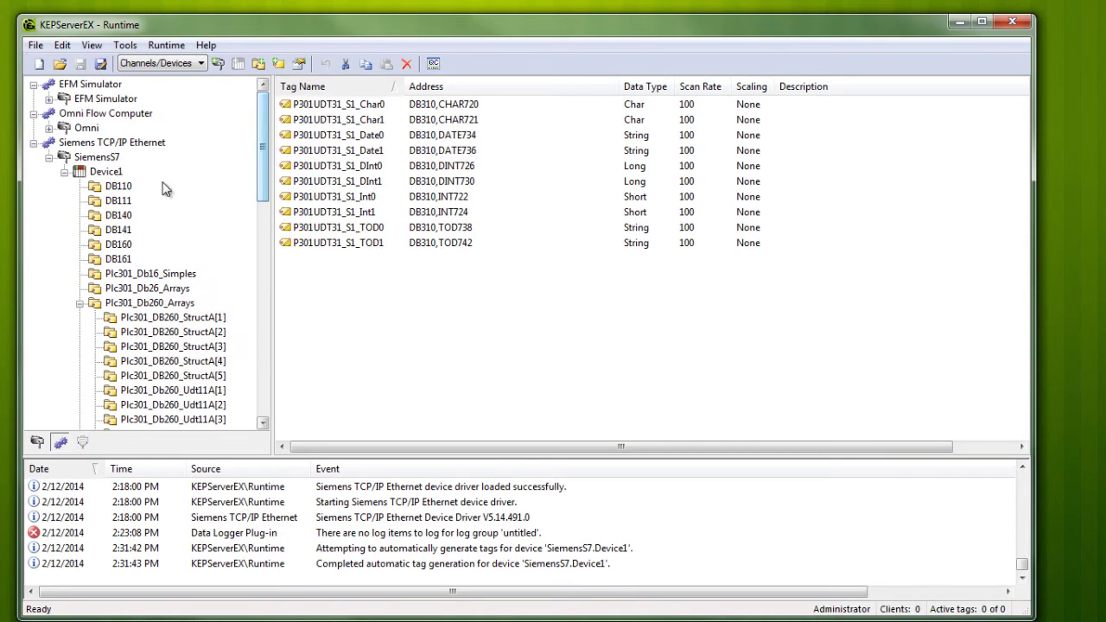
Step: Show the tags of the DB110 group
left_click(123, 187)
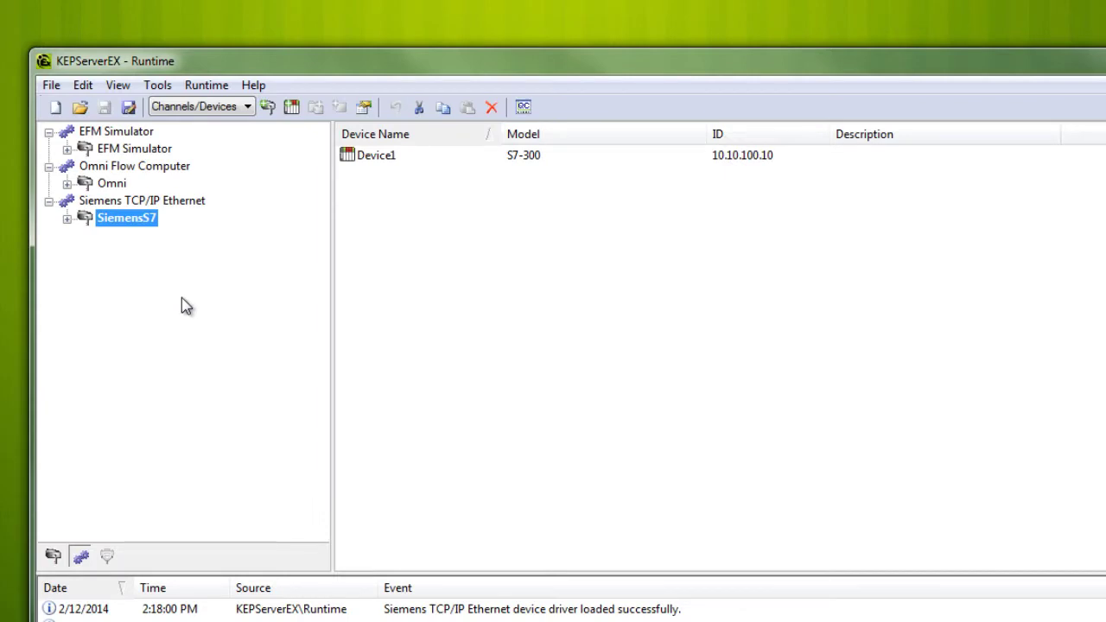
Step: Start a new channel named FisherROC+ using the Fisher ROC Plus Serial driver
right_click(181, 298)
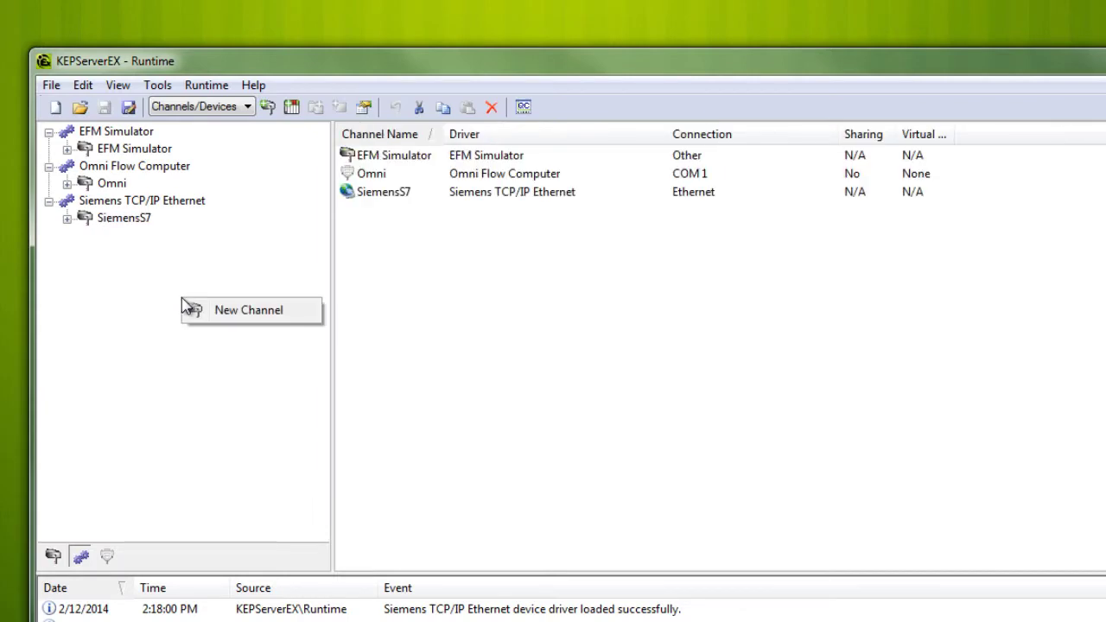
left_click(237, 316)
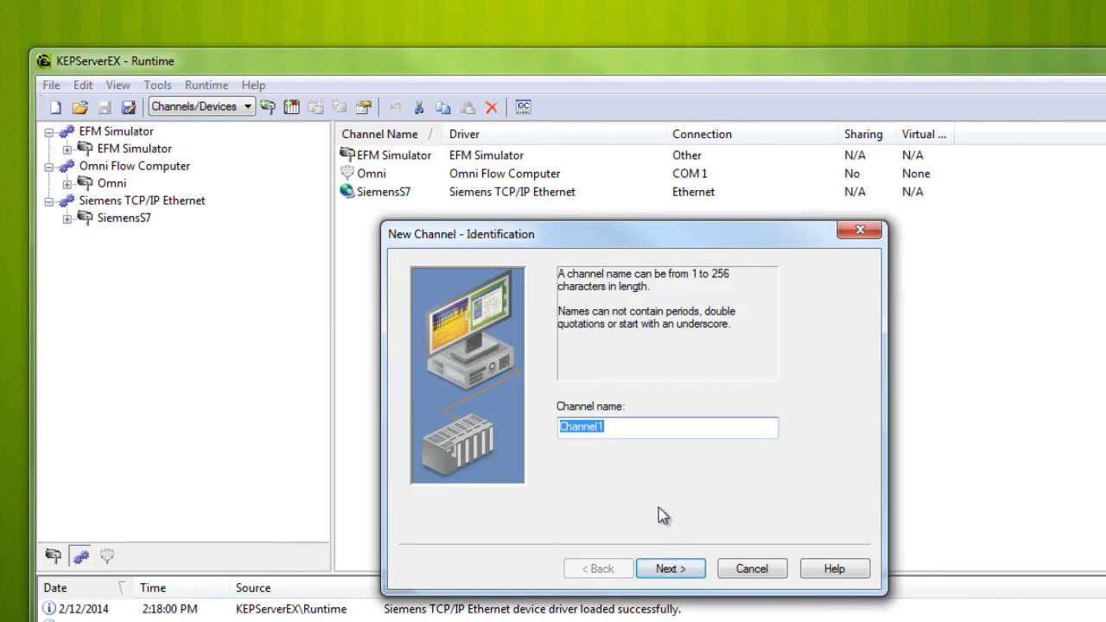
type("FisherRO")
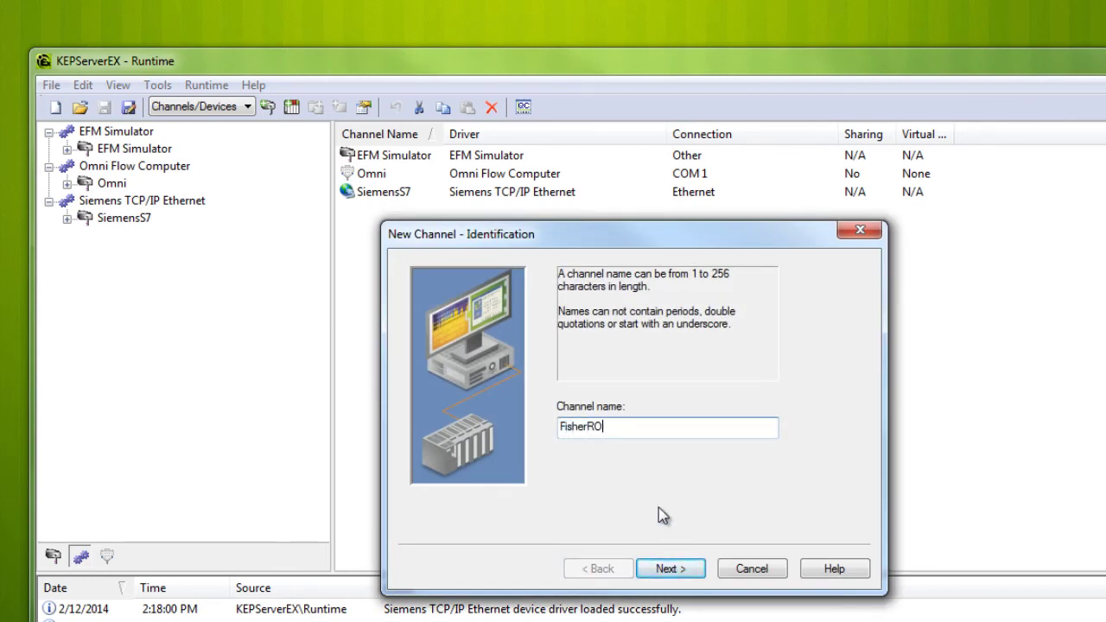
type("C+")
left_click(669, 569)
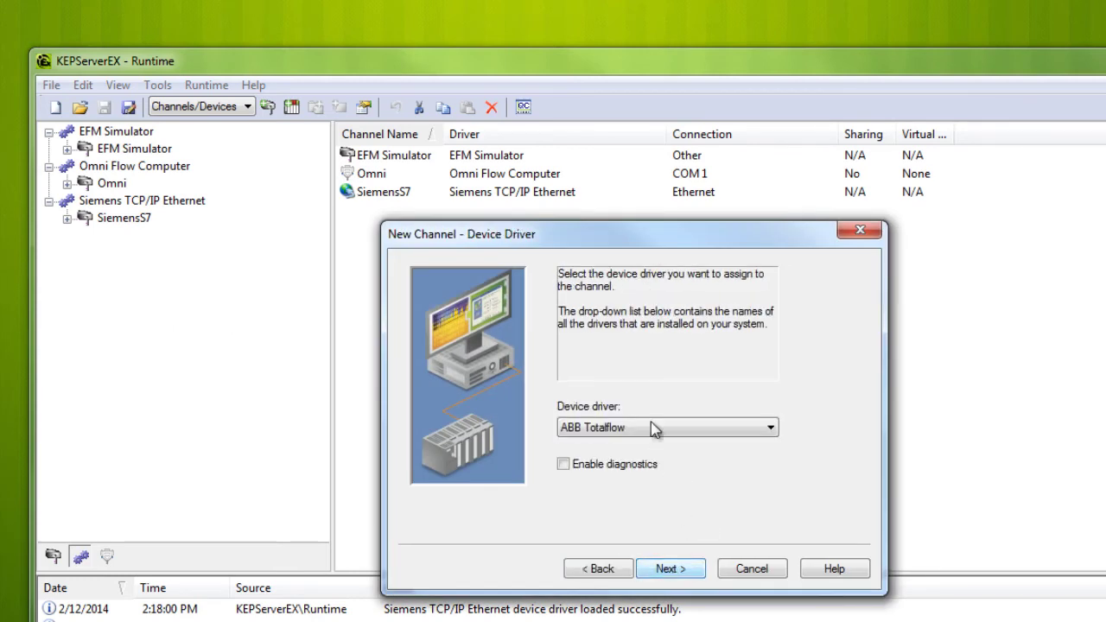
left_click(654, 426)
scroll(610, 581, "down", 1)
scroll(611, 581, "down", 8)
left_click(691, 585)
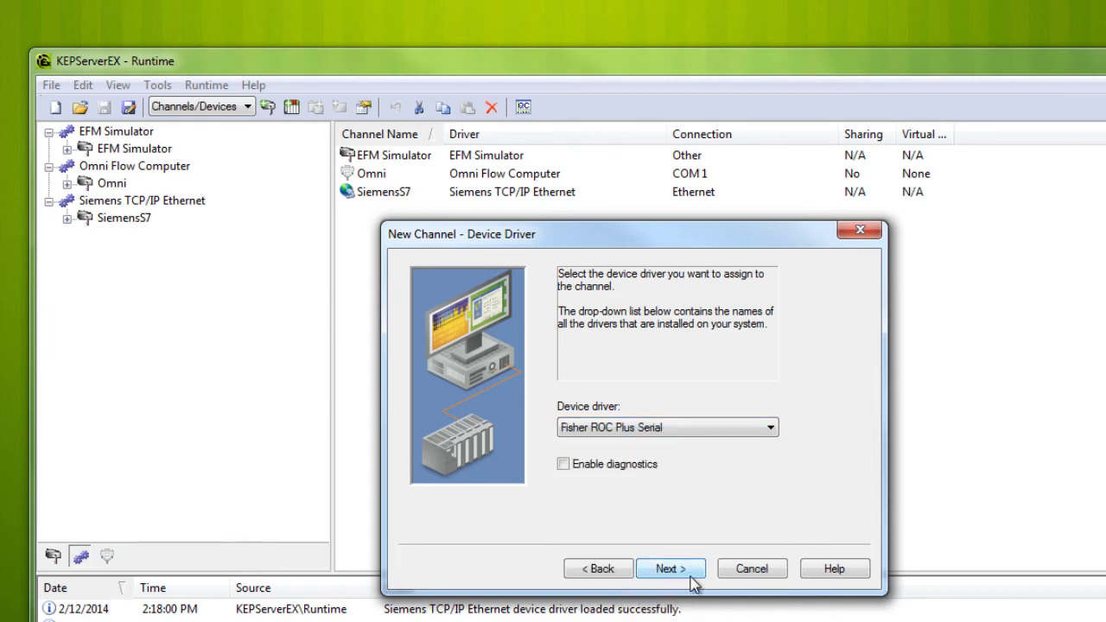
left_click(671, 572)
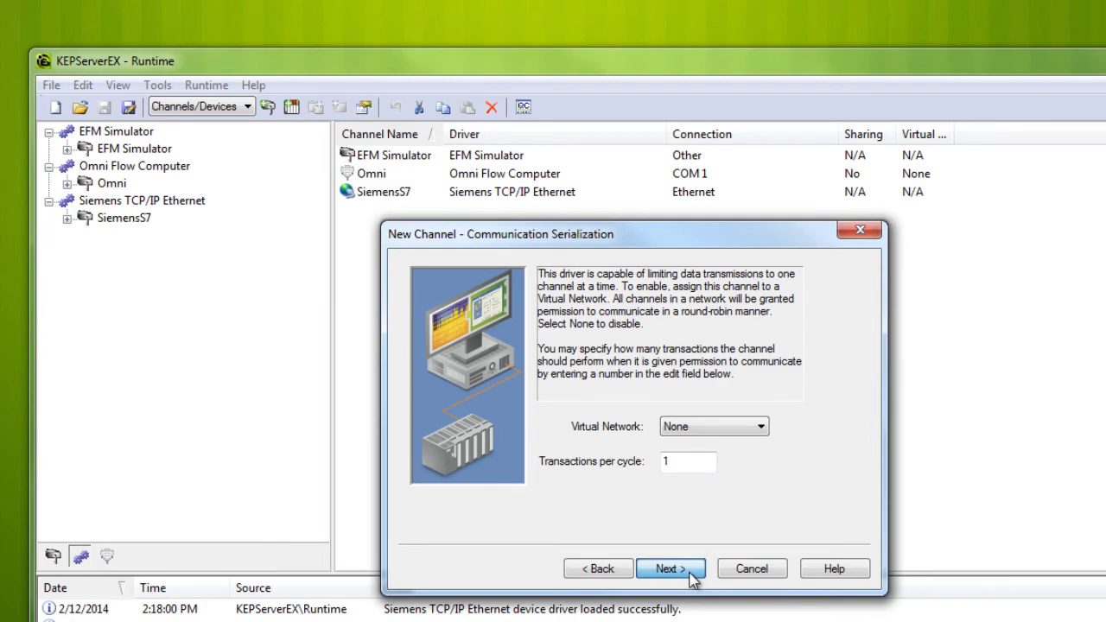
Step: Accept default serial, communication, write and 0 ms inter-device delay settings, then finish
left_click(670, 570)
left_click(670, 571)
left_click(670, 570)
left_click(690, 574)
left_click(690, 574)
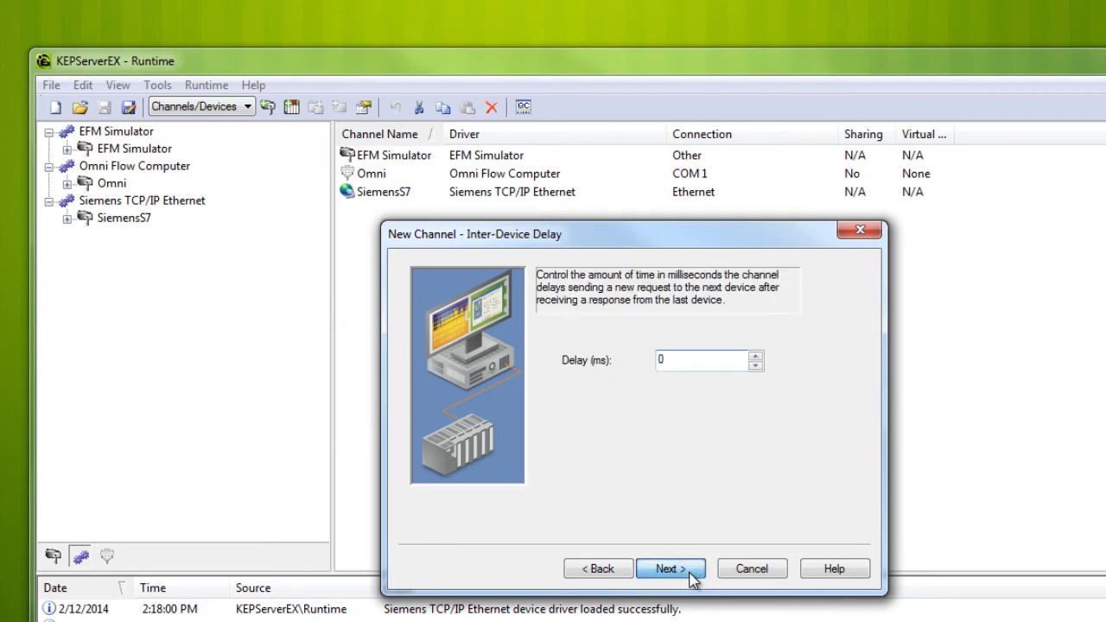
left_click(690, 574)
left_click(670, 571)
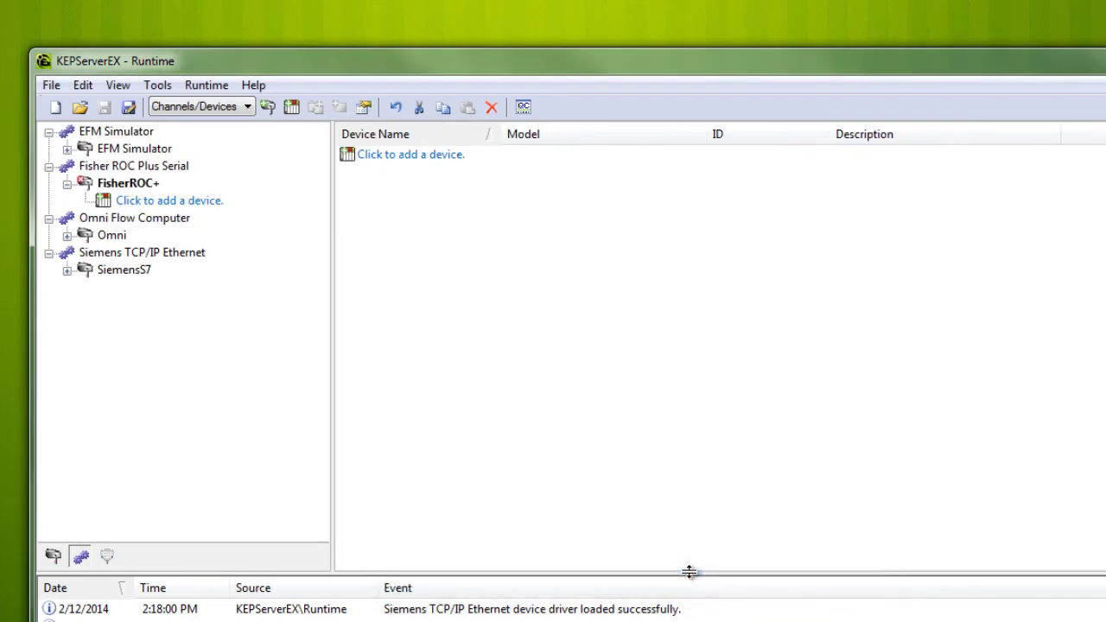
Step: Add Device1 to the FisherROC+ channel with the ROC809L model
left_click(145, 206)
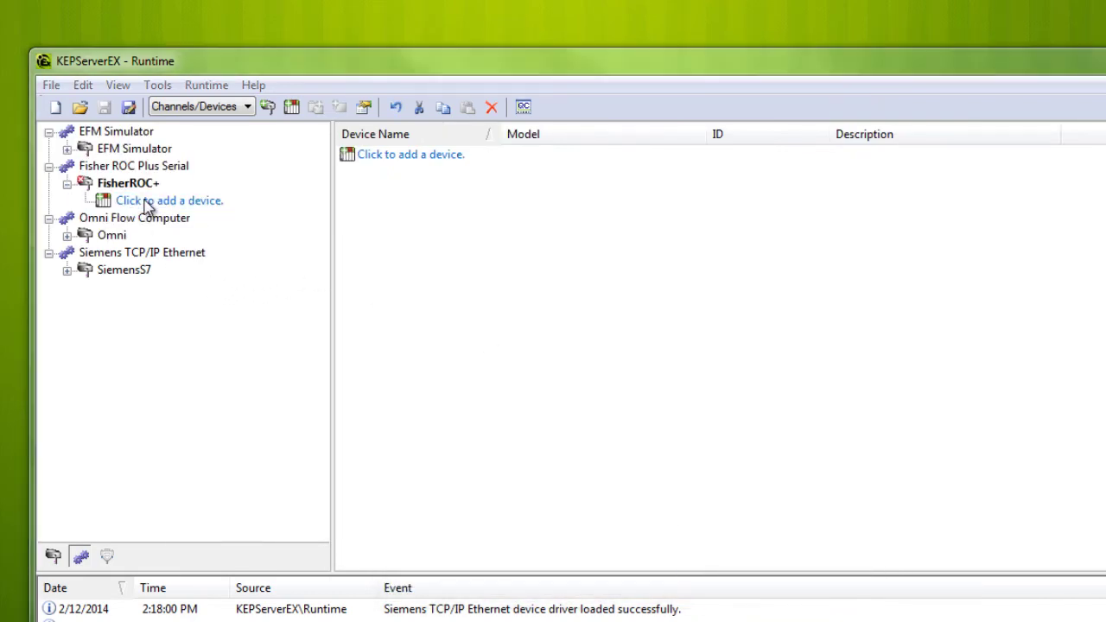
left_click(652, 560)
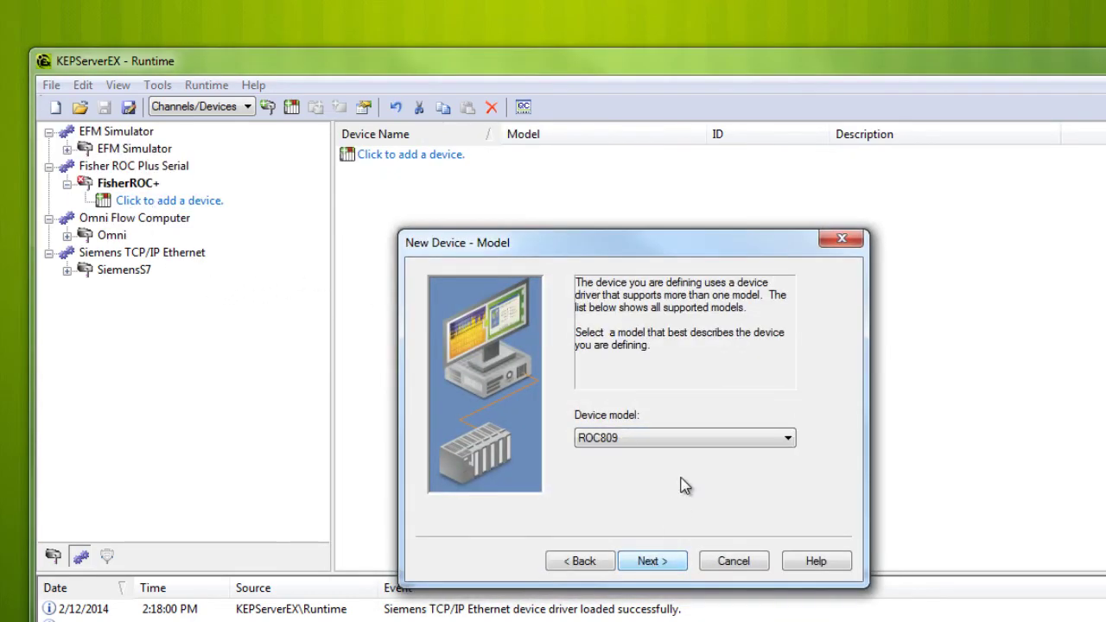
left_click(704, 438)
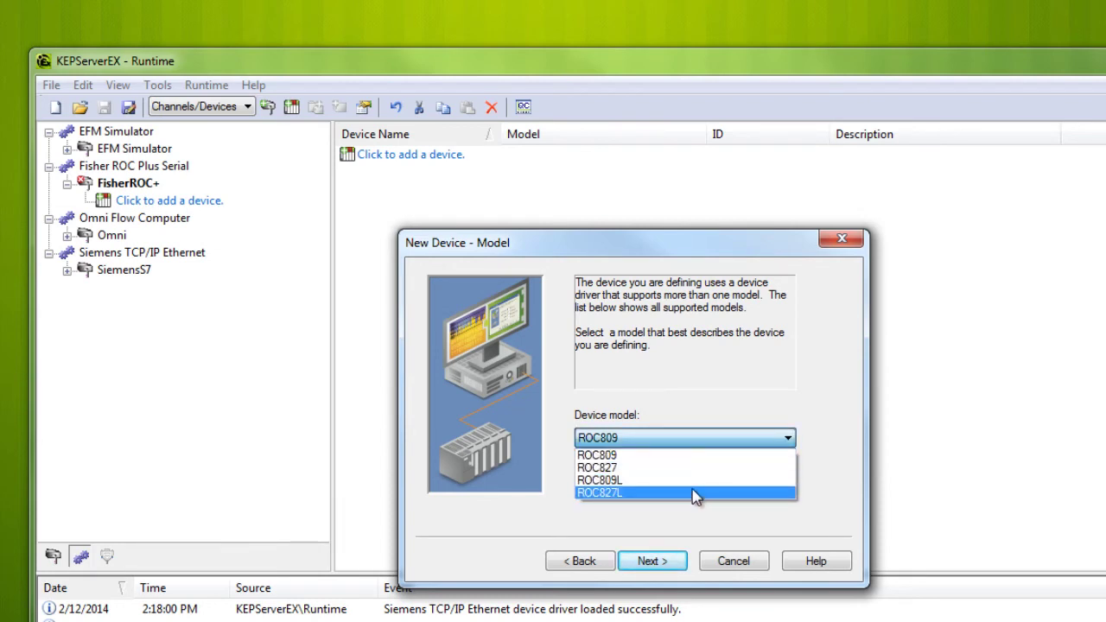
left_click(695, 480)
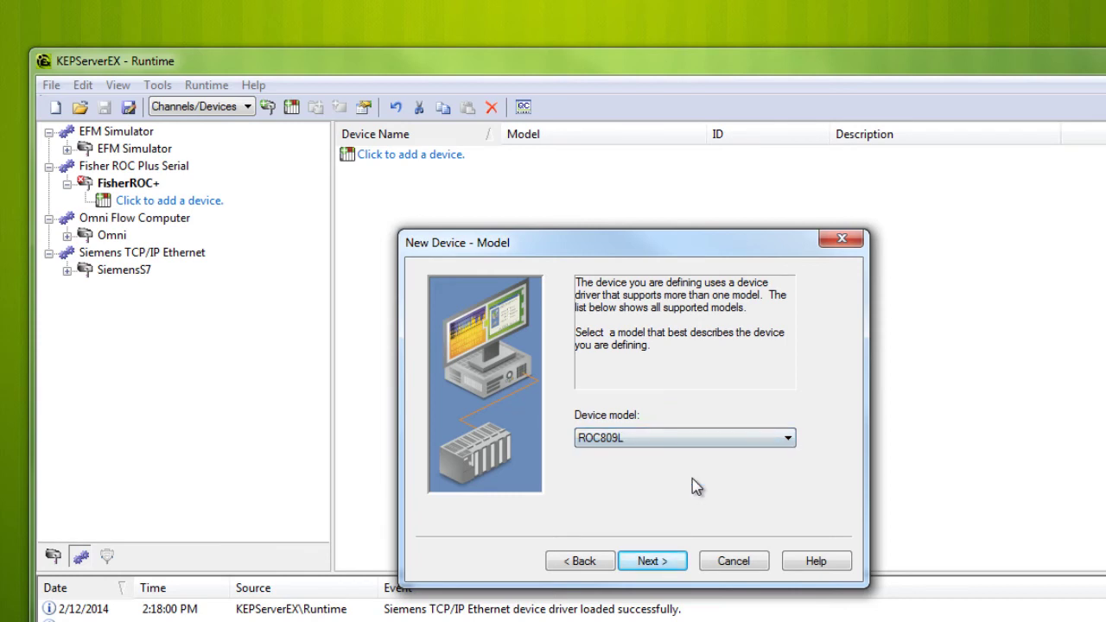
left_click(659, 562)
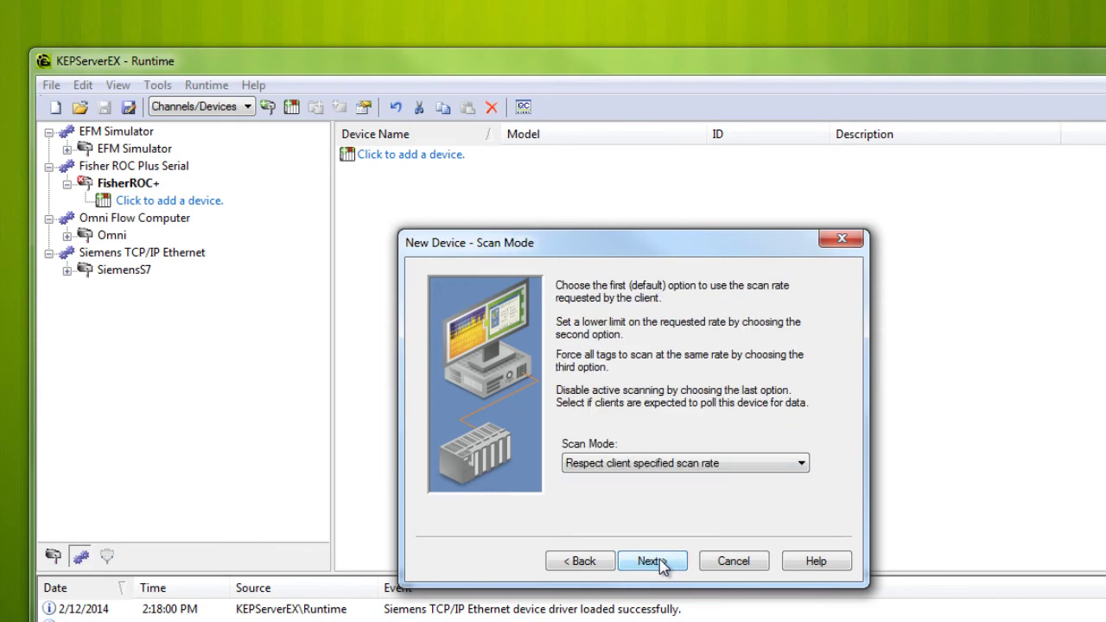
Step: Keep default scan mode, timing, demotion, database, time sync, tag import and login settings
left_click(659, 563)
left_click(659, 562)
left_click(660, 563)
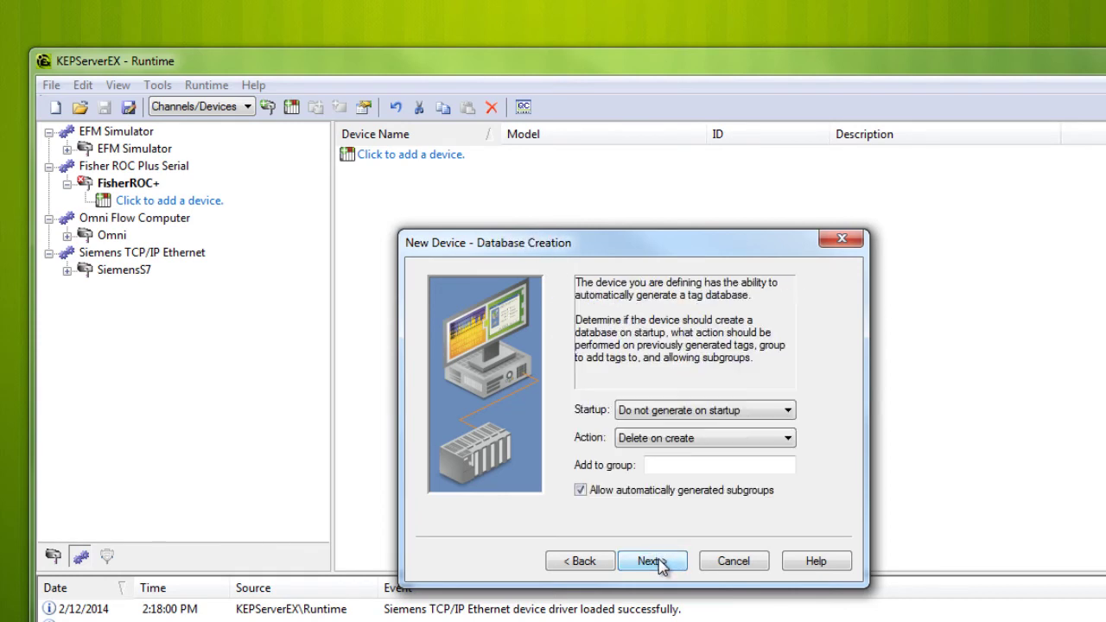
left_click(659, 562)
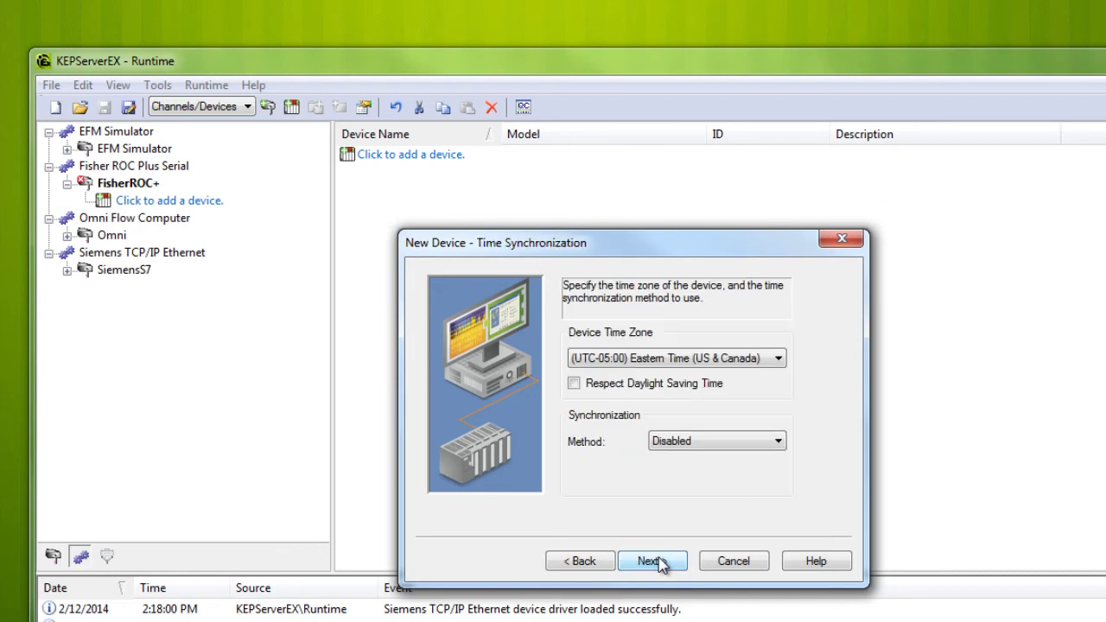
left_click(659, 563)
left_click(660, 562)
left_click(659, 563)
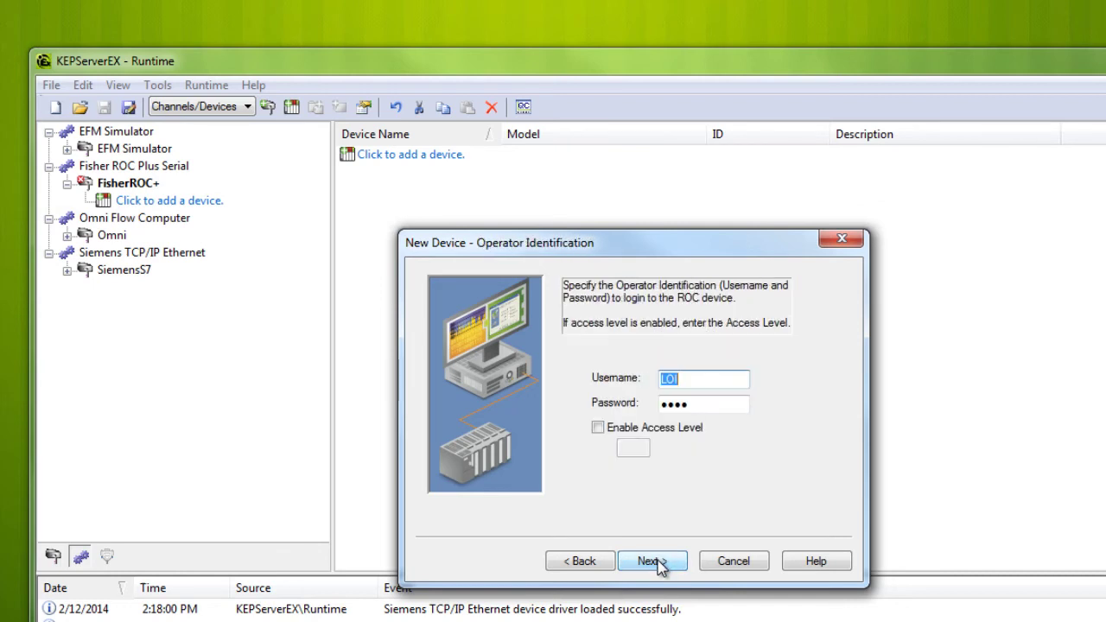
left_click(659, 562)
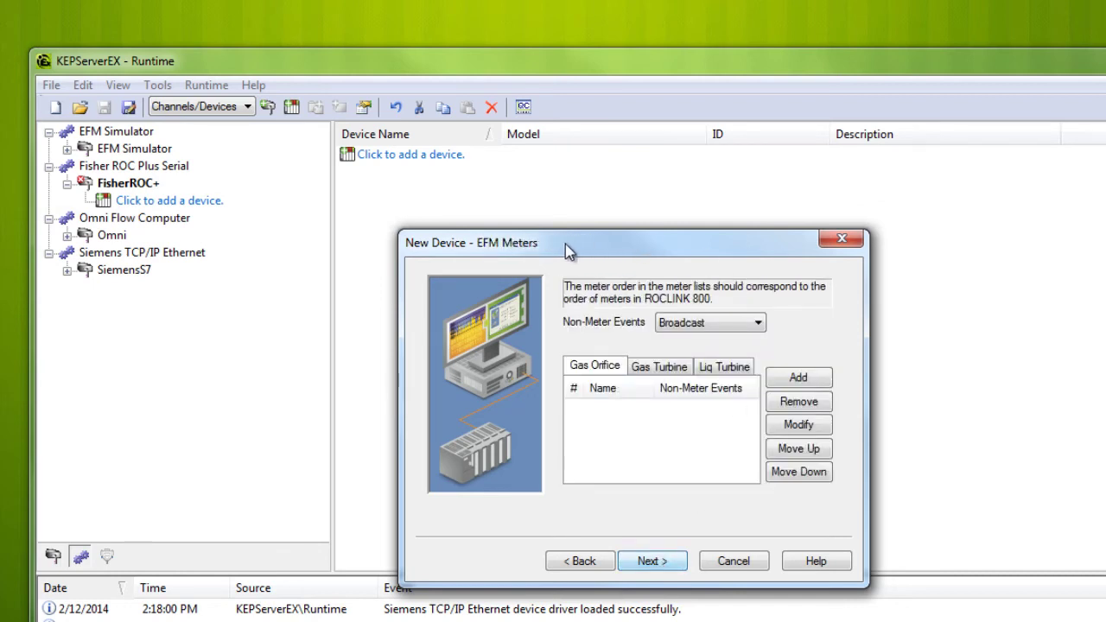
Step: Add liquid turbine meters Liquid_1, Liquid_2 and Liquid_3, then finish the device wizard
left_click(726, 367)
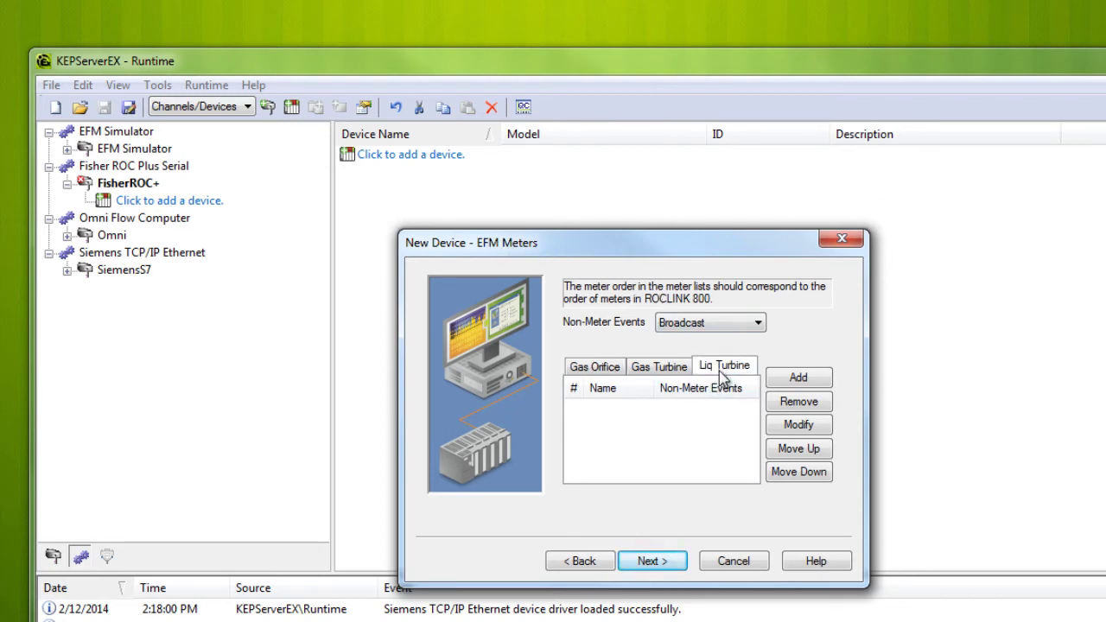
left_click(825, 380)
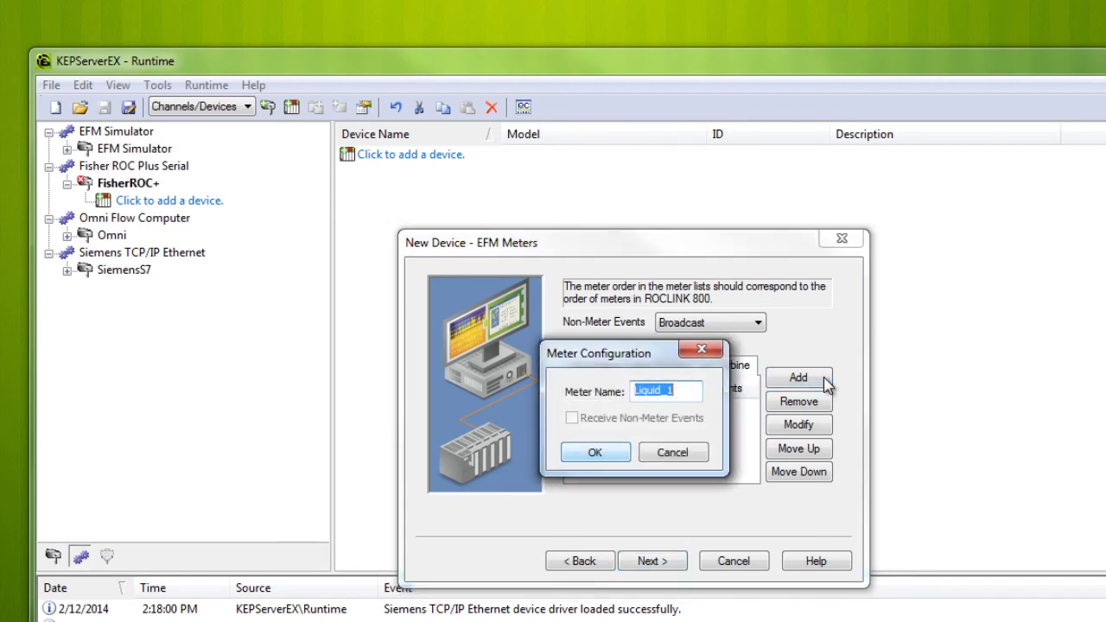
left_click(689, 390)
left_click_drag(688, 391, 594, 380)
left_click(596, 452)
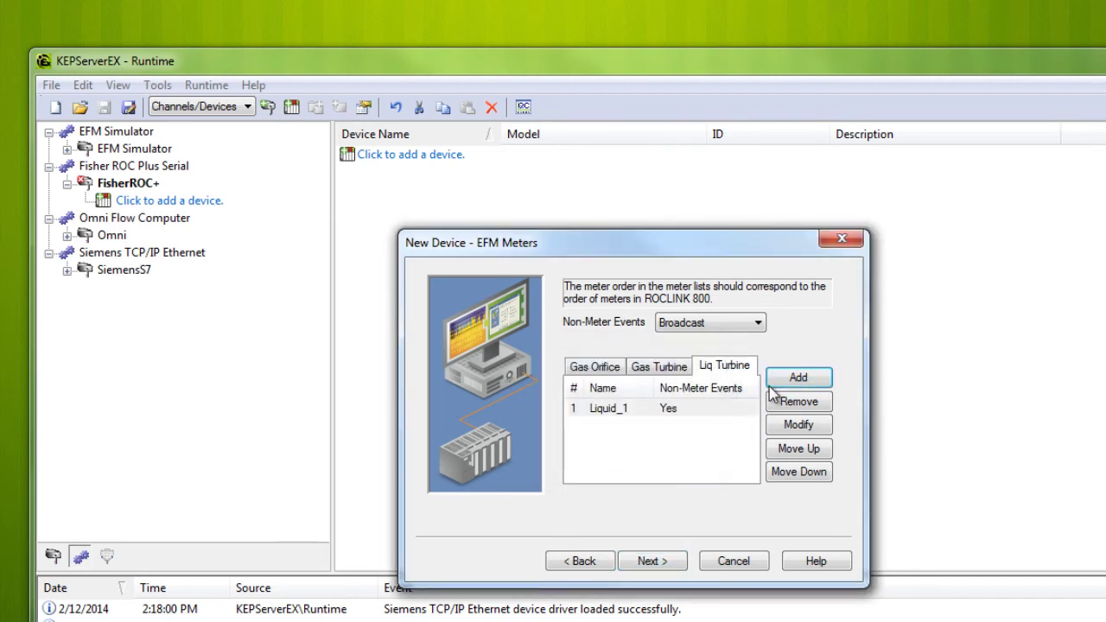
left_click(782, 381)
left_click(596, 453)
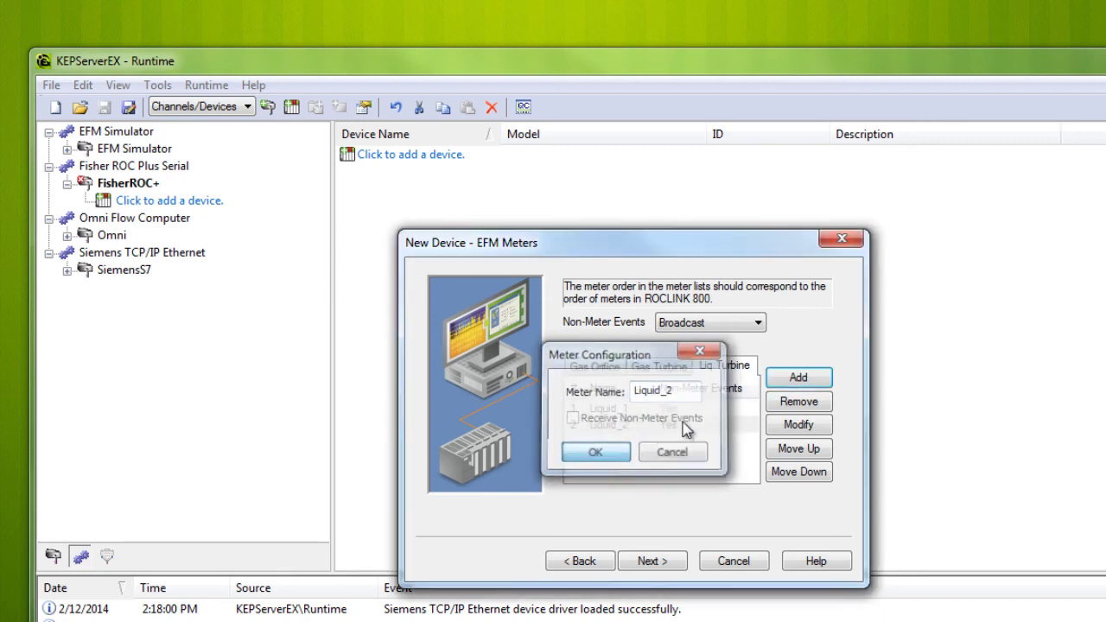
left_click(782, 380)
left_click(596, 452)
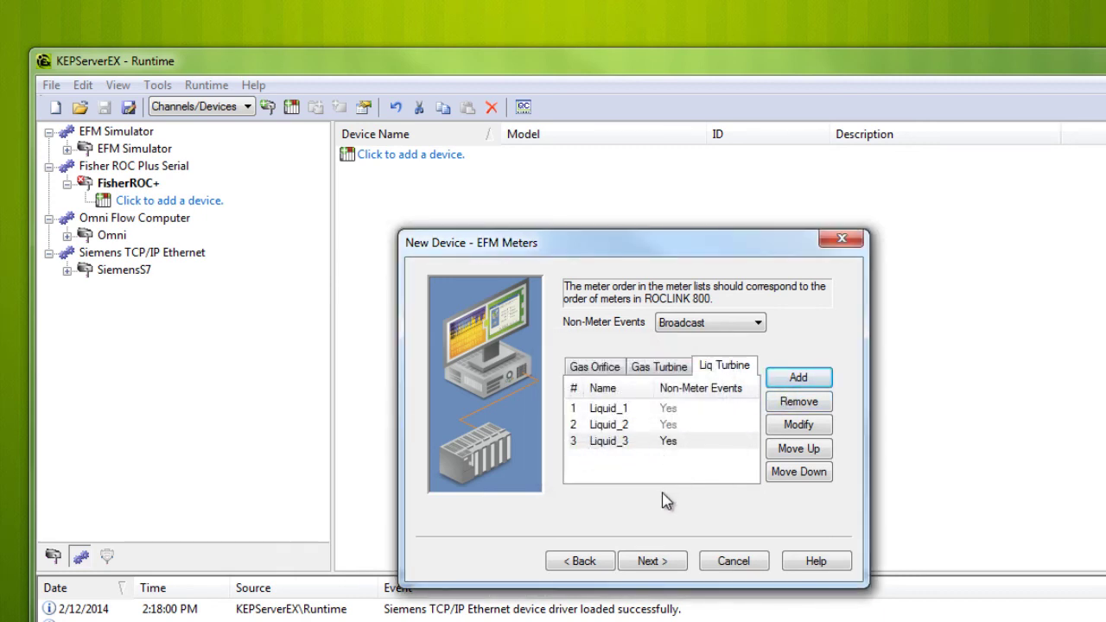
left_click(663, 561)
left_click(652, 562)
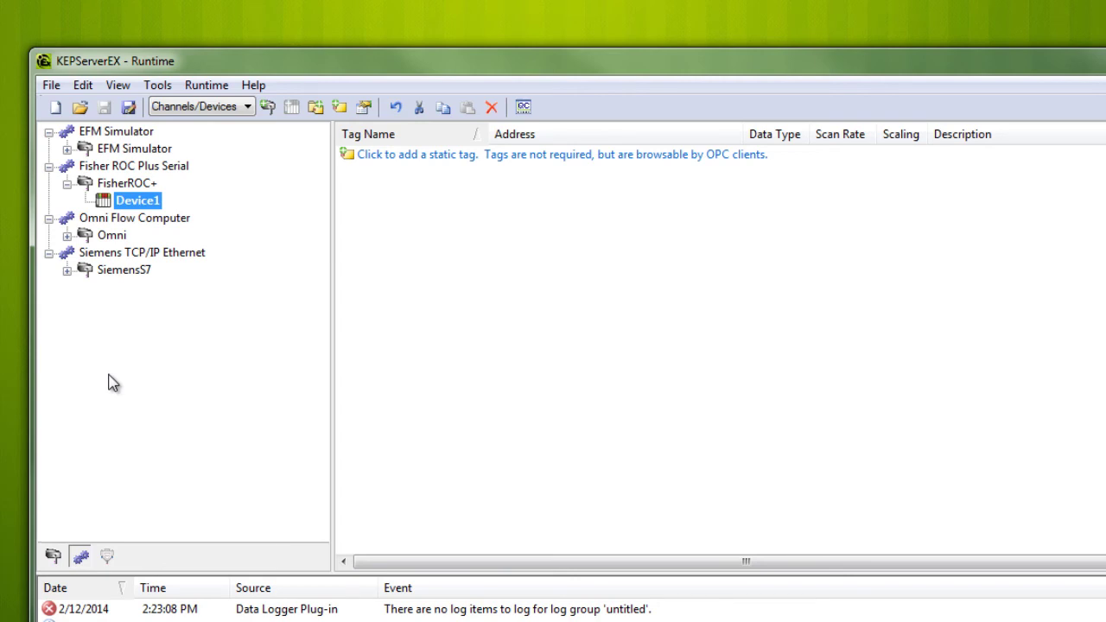
Step: Open the Omni channel's Device1 properties and keep the Omni (Liquid Firmware) model
left_click(67, 235)
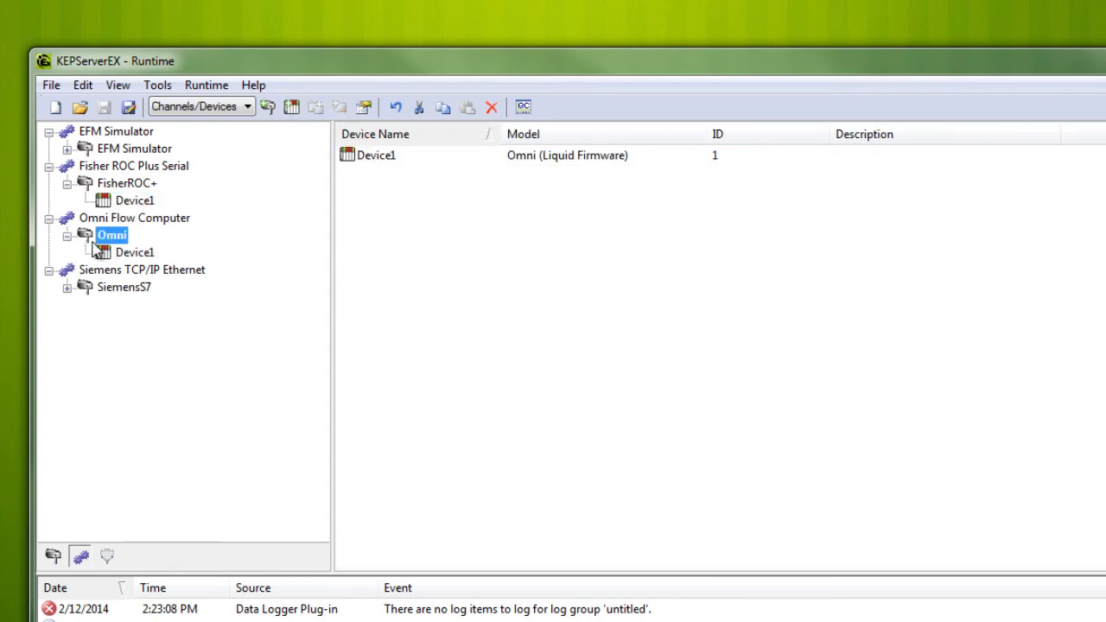
left_click(130, 253)
right_click(128, 260)
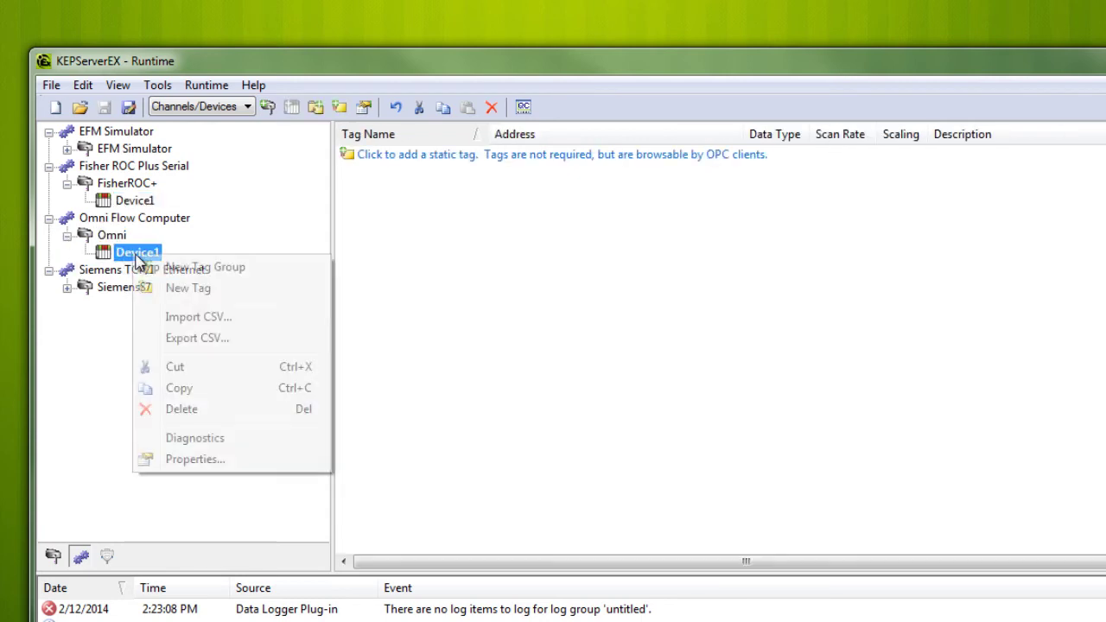
left_click(182, 461)
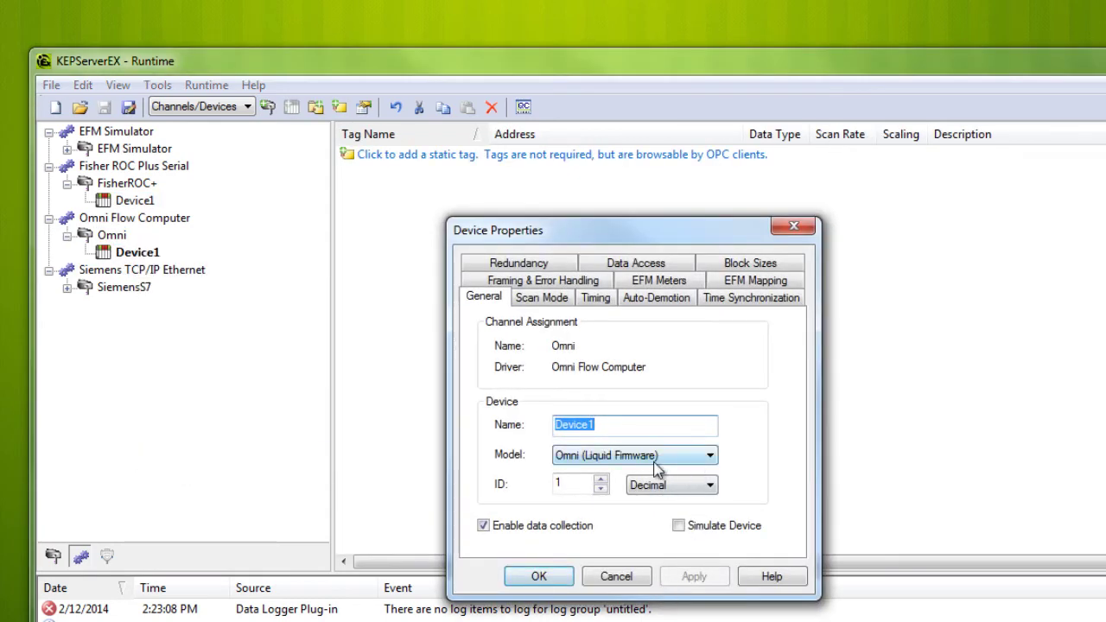
left_click(585, 458)
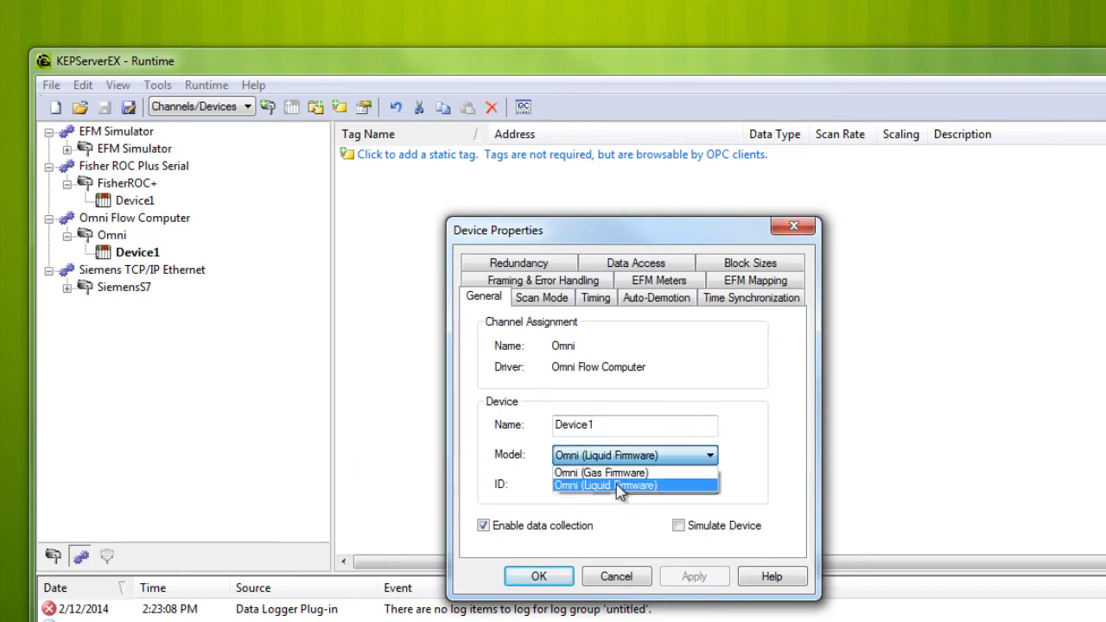
left_click(618, 485)
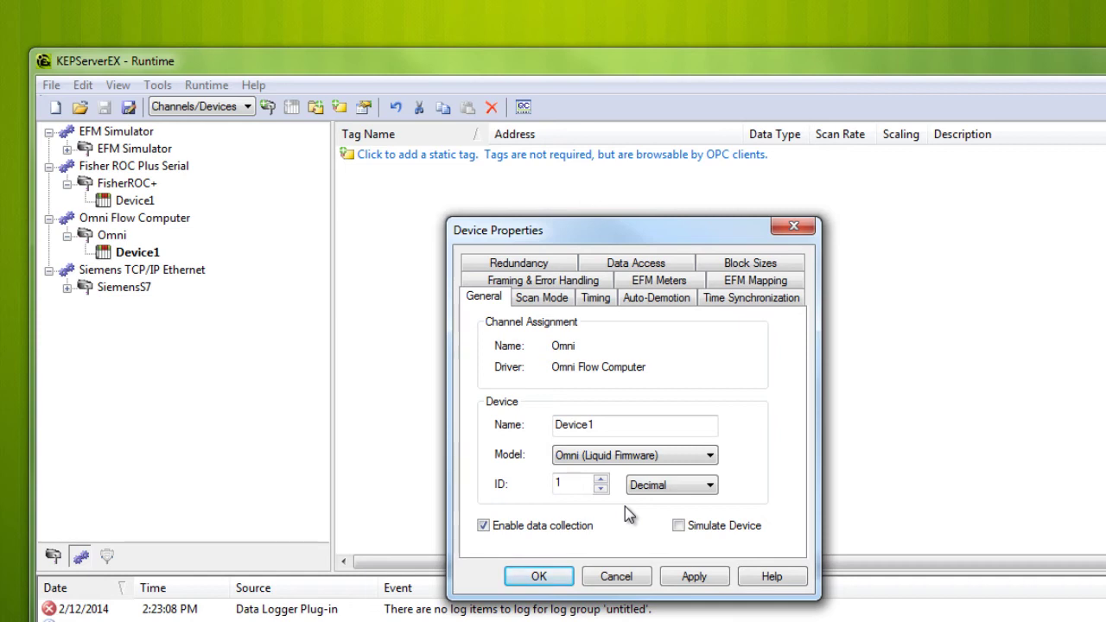
Step: Review the EFM history mapping's daily and batch record tabs, then close the properties
left_click(758, 280)
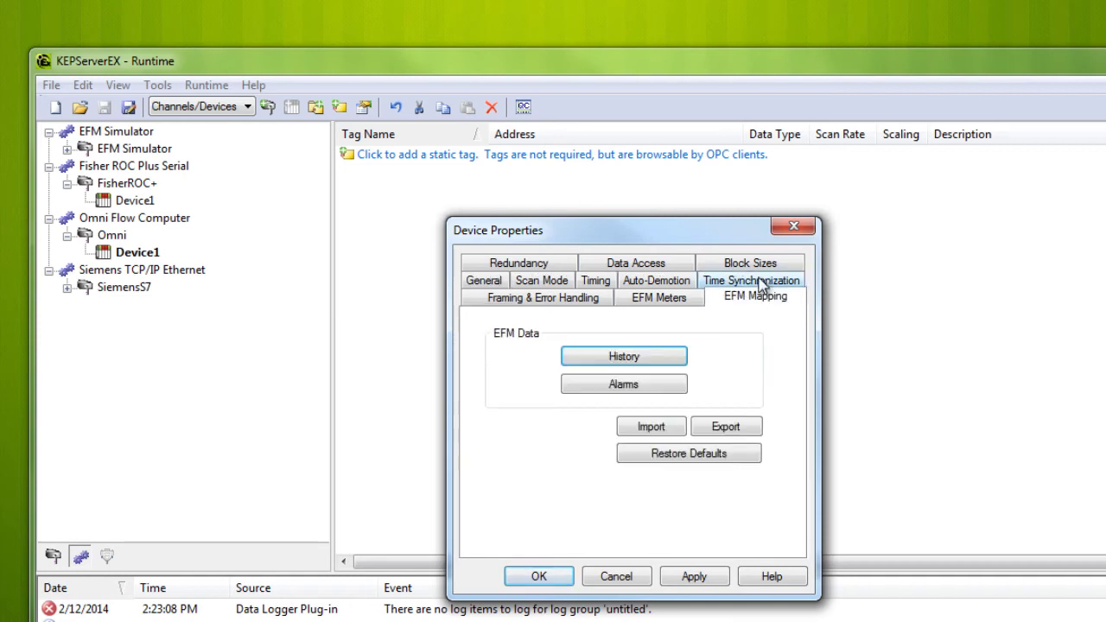
left_click(679, 354)
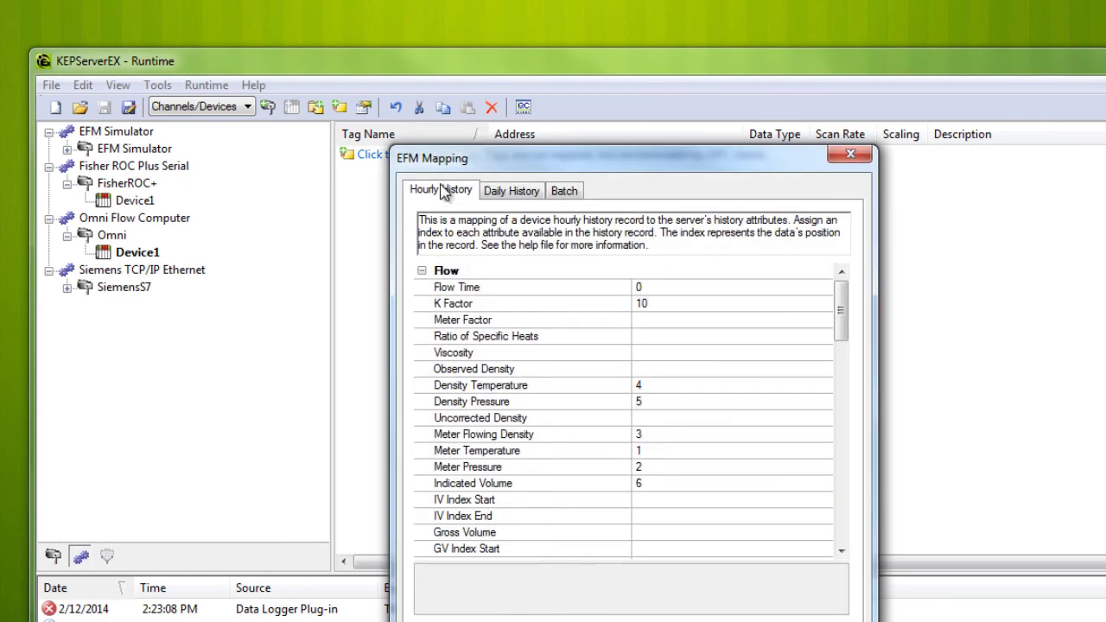
left_click(511, 191)
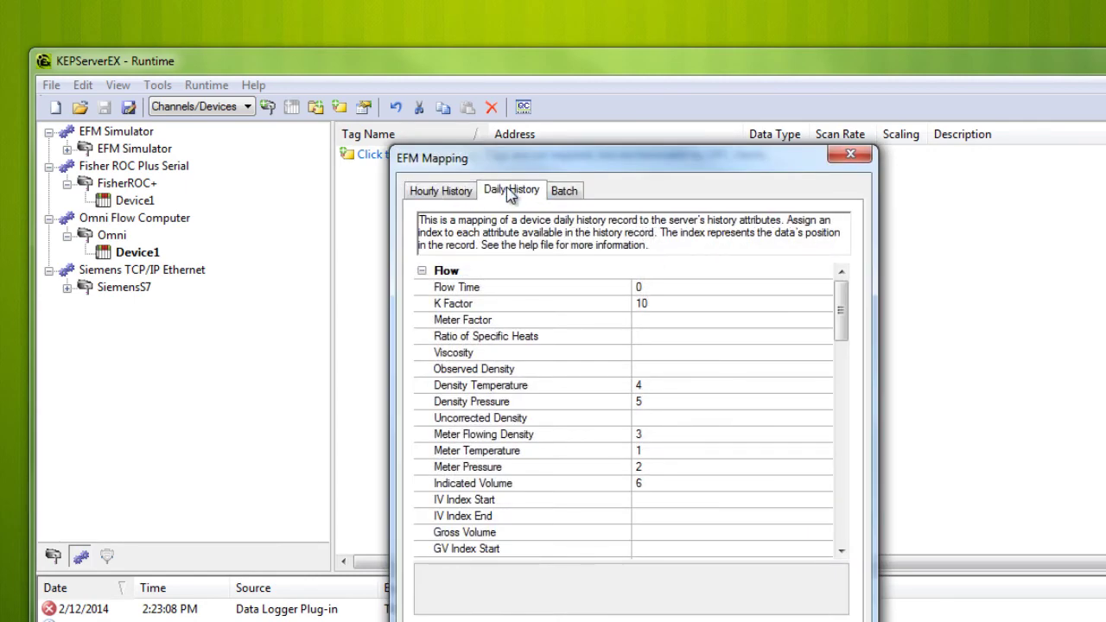
left_click(564, 191)
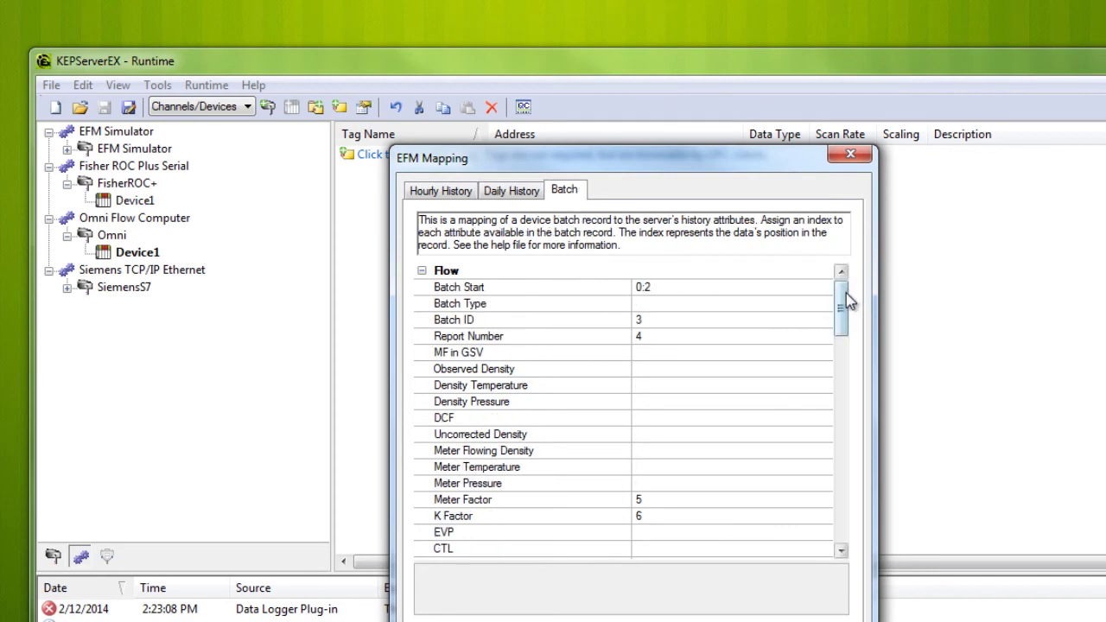
left_click_drag(846, 295, 842, 512)
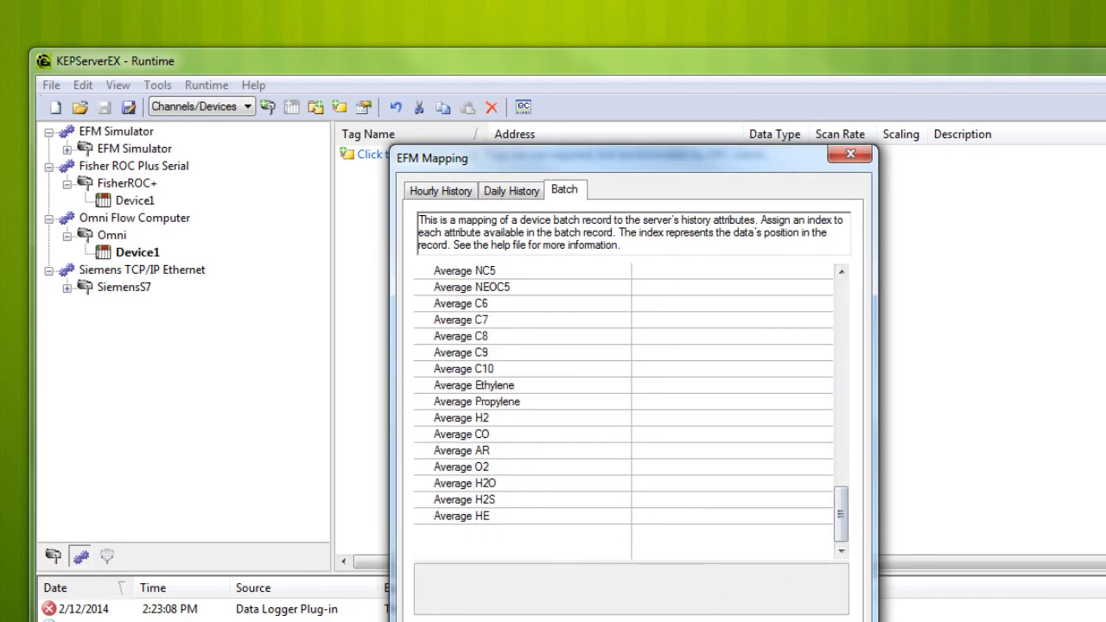
key("Escape")
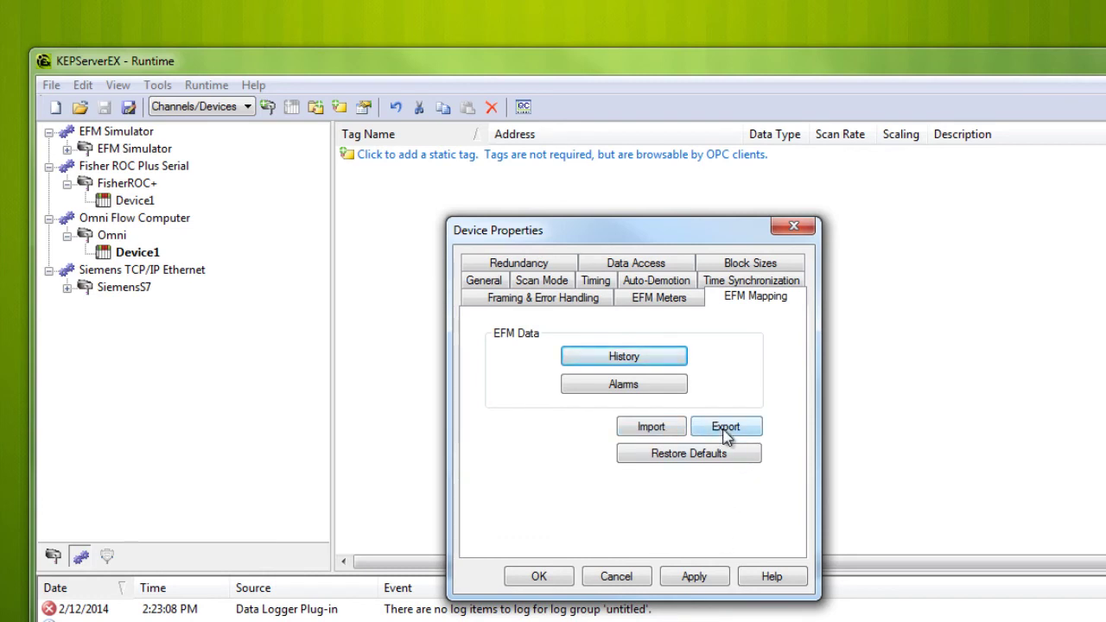
left_click(539, 577)
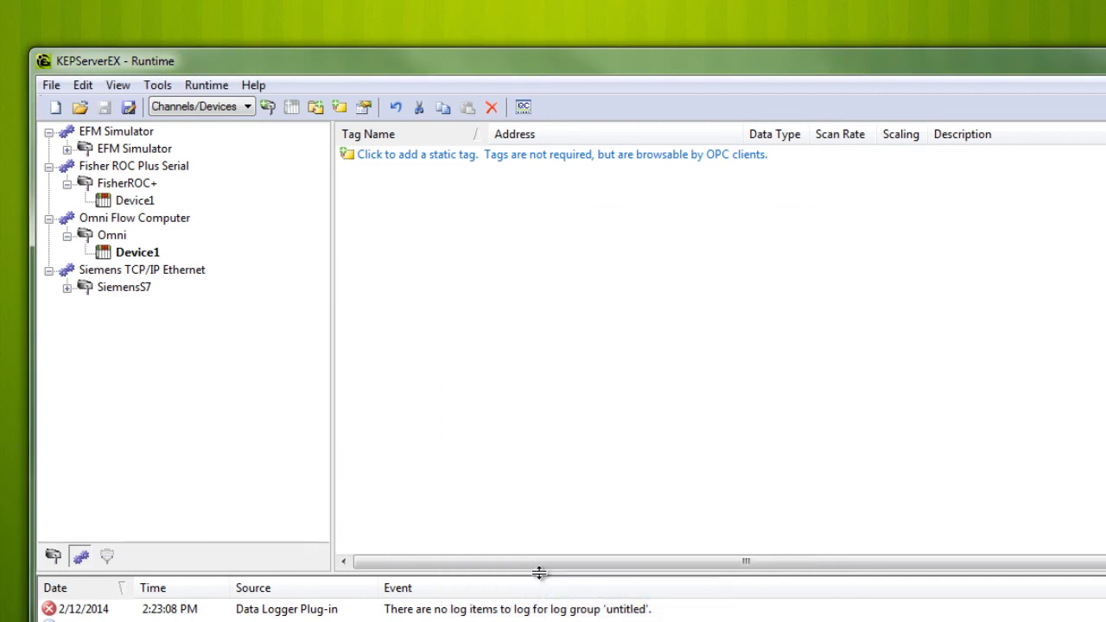
Step: Review the EFM Simulator Device1's Simulated Meter Data settings, then close its properties
left_click(98, 150)
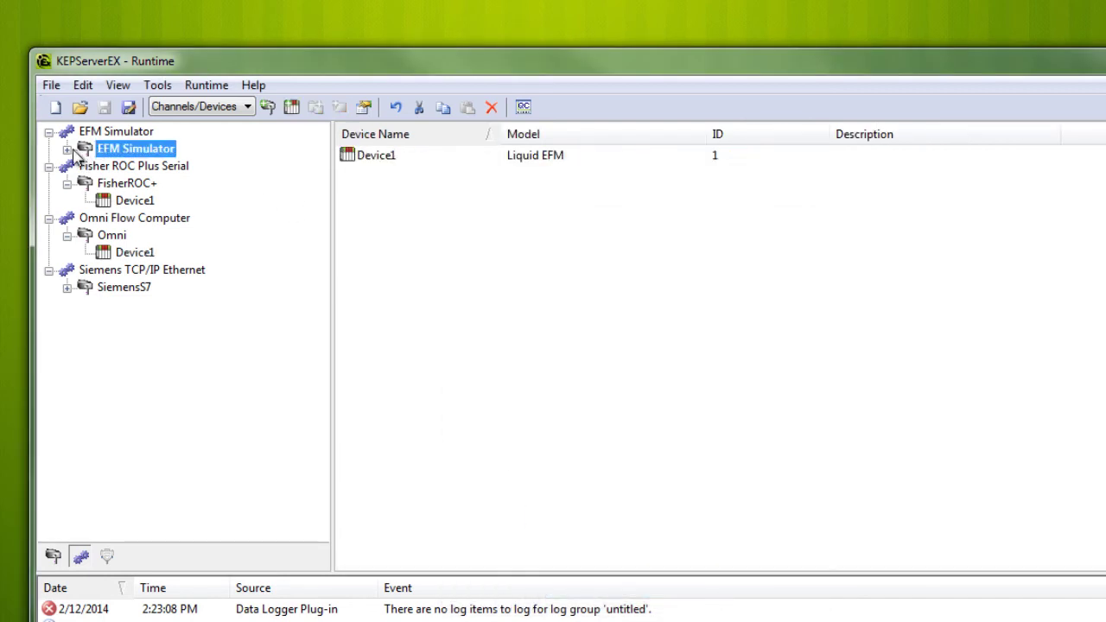
left_click(69, 150)
left_click(144, 166)
right_click(145, 170)
left_click(259, 345)
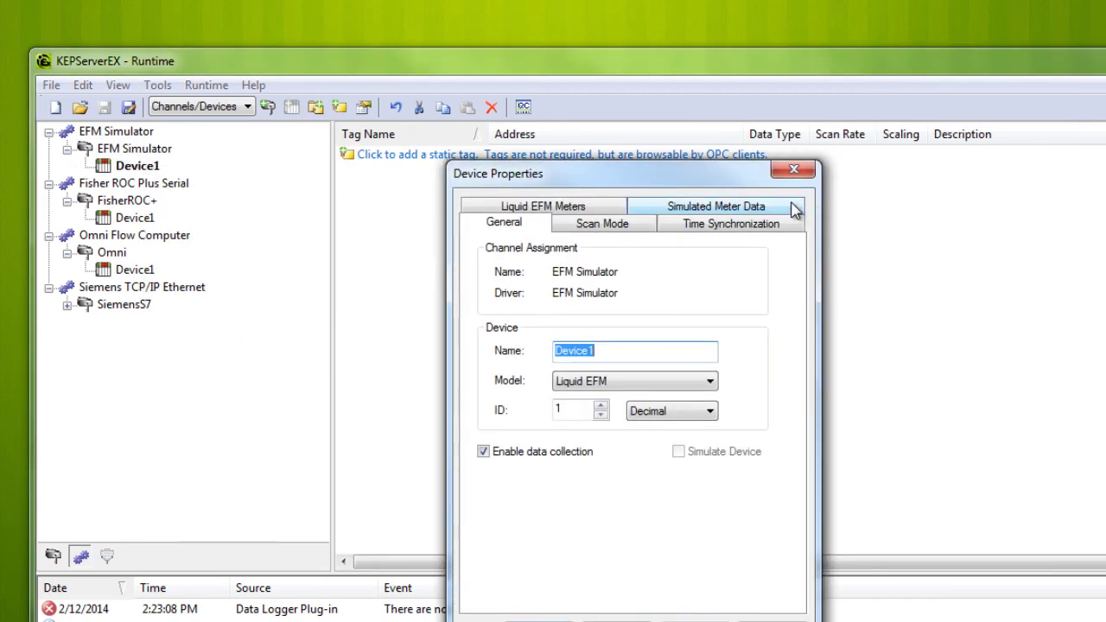
left_click(791, 211)
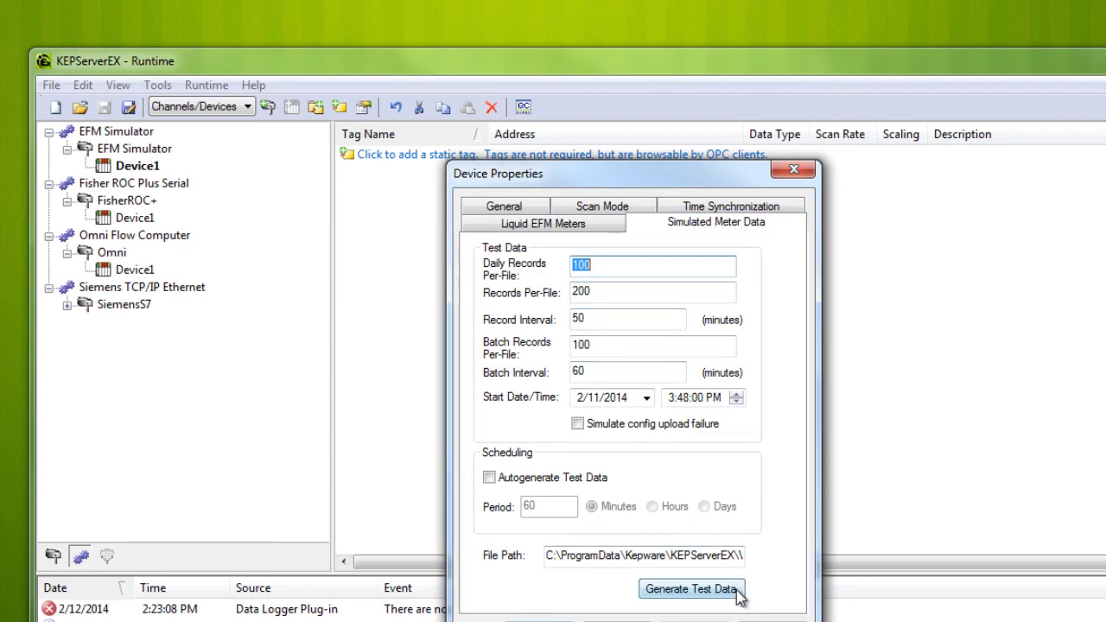
key("Return")
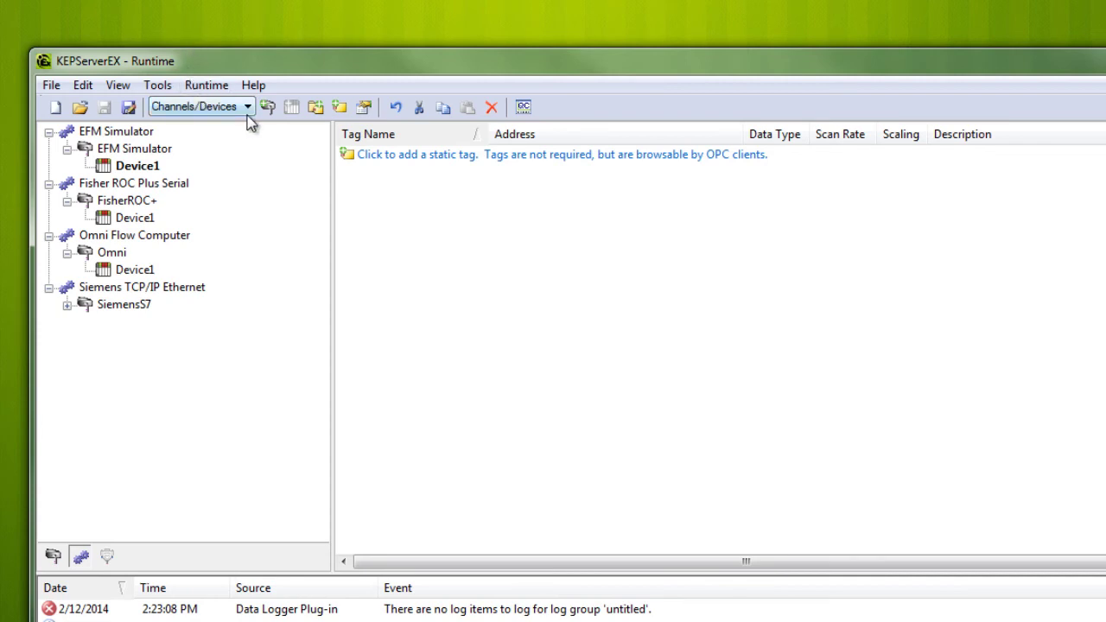
Step: Switch KEPServerEX to the EFM Exporter configuration view
left_click(248, 107)
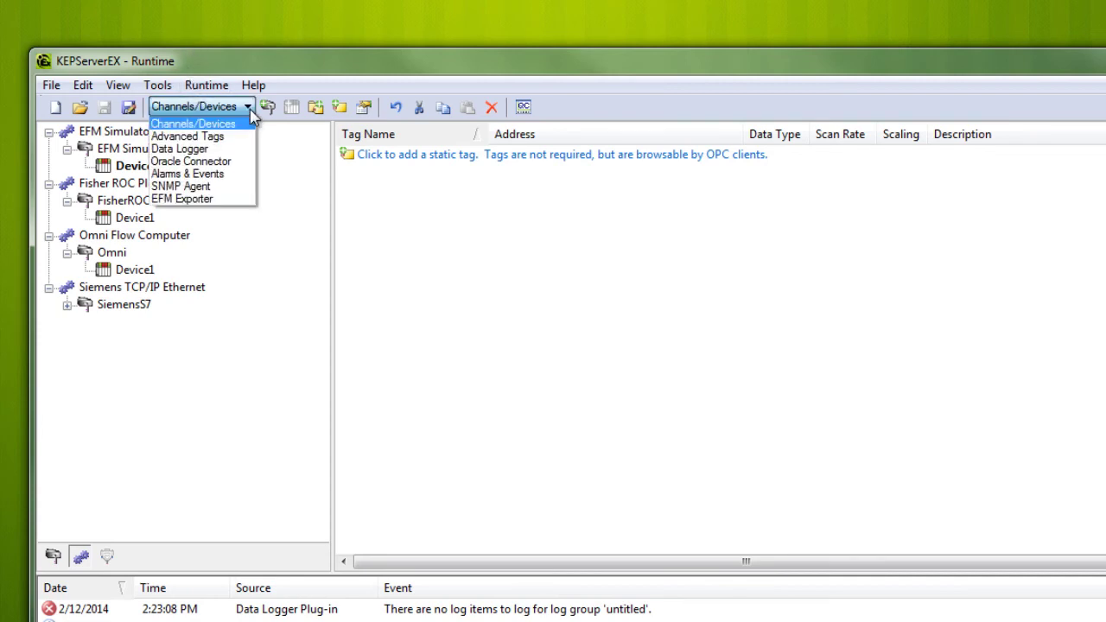
left_click(233, 201)
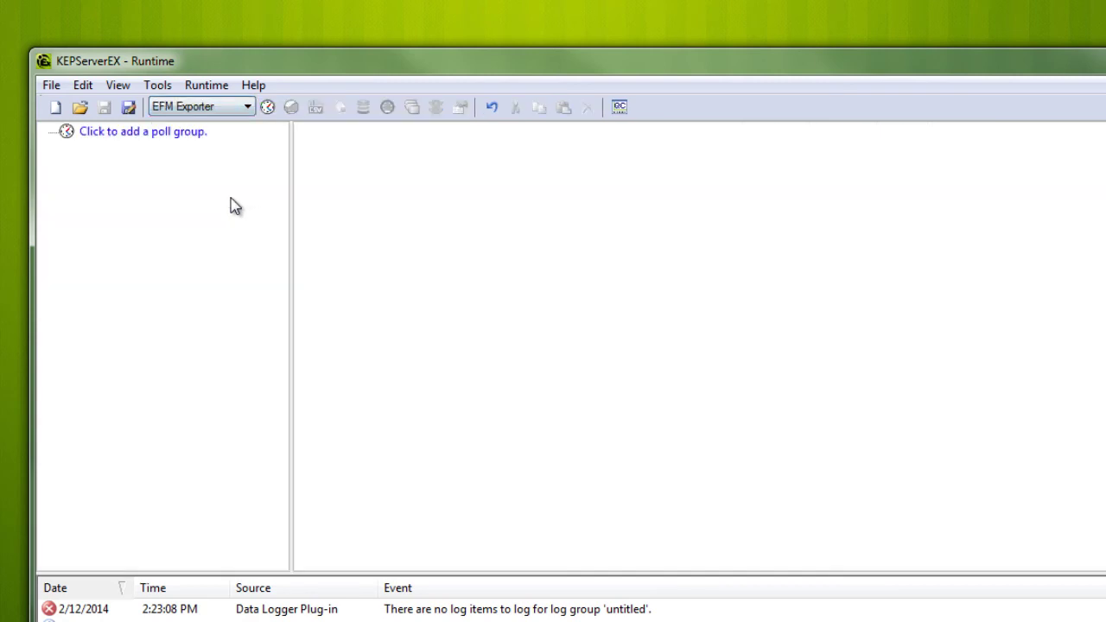
Step: Create PollGroup with On Demand Polling Only, then select its Gas Meters and Liquid Meters folders
left_click(198, 133)
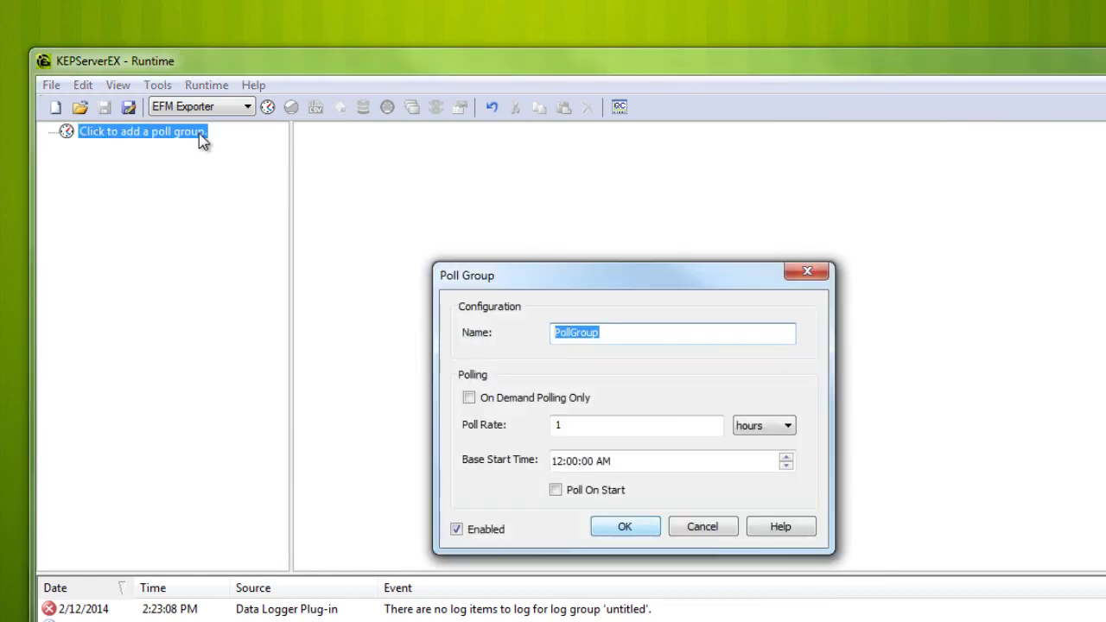
left_click(608, 330)
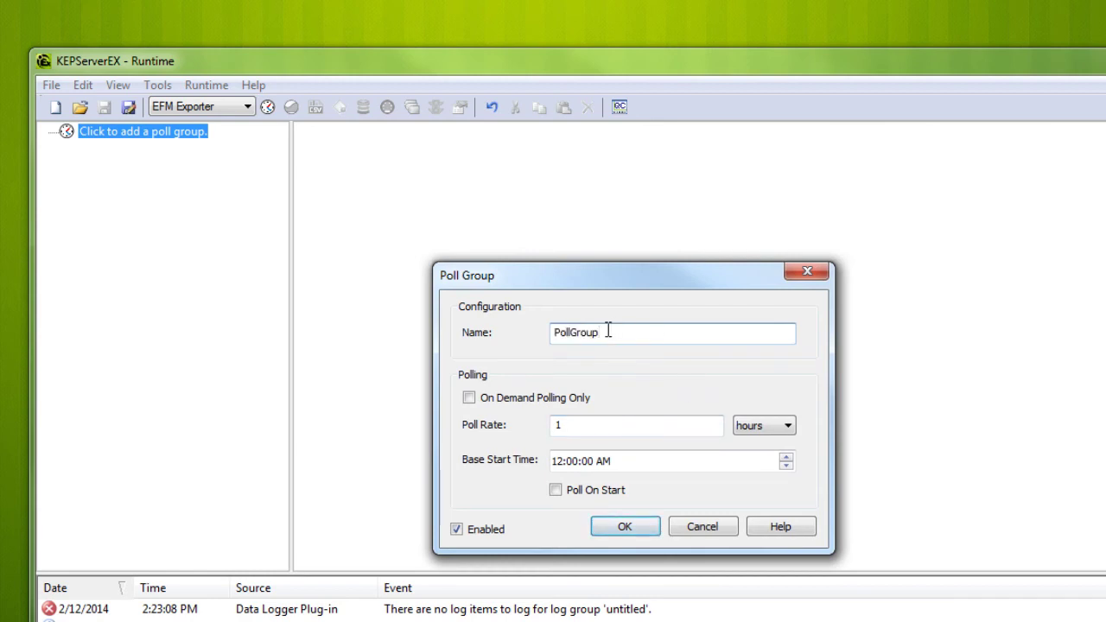
left_click(469, 398)
left_click(653, 531)
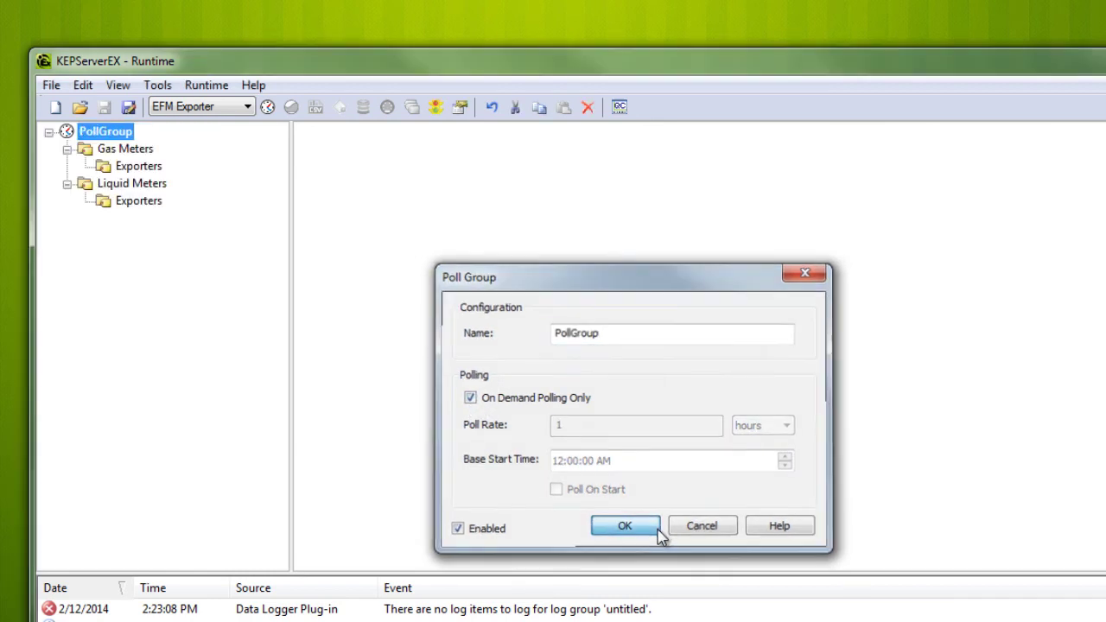
left_click(121, 151)
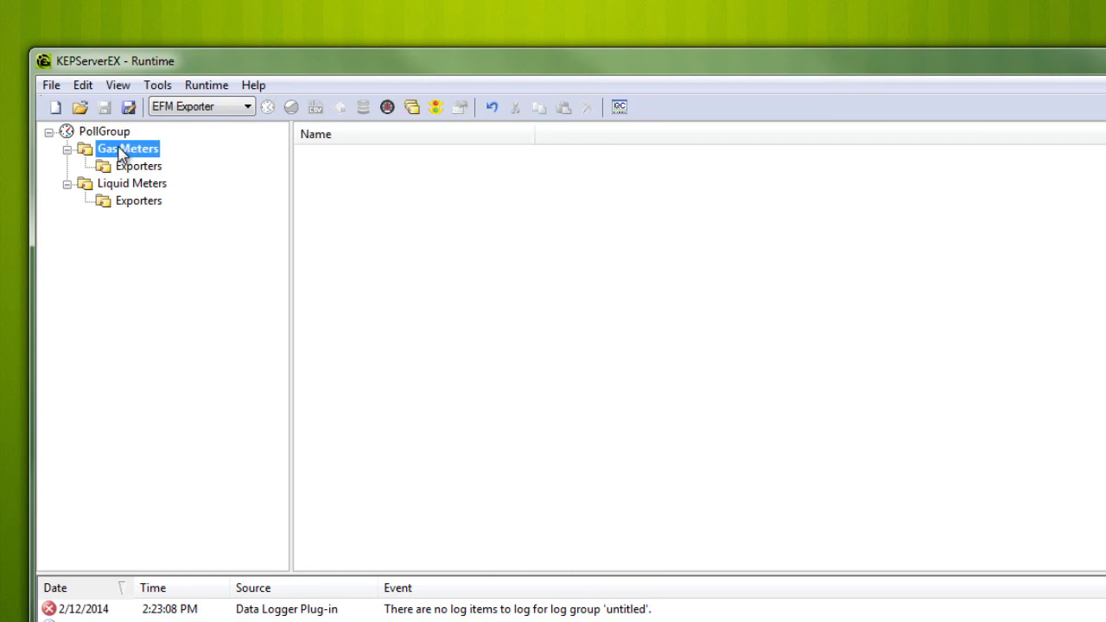
left_click(132, 185)
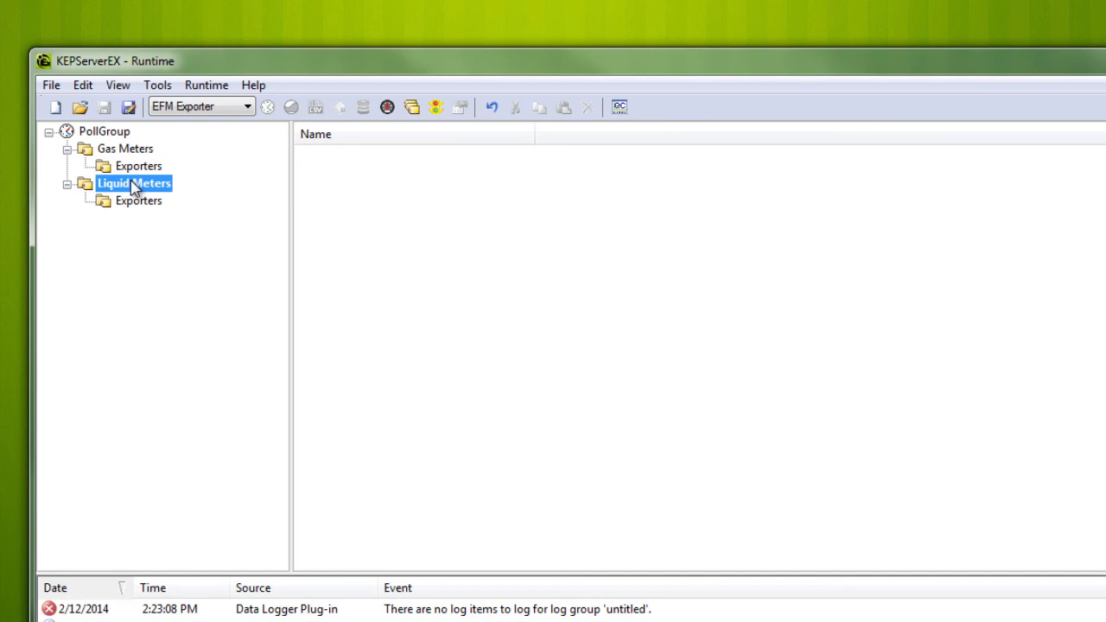
Step: Add EFM Simulator Device1 LiquidMeter1–4 to the Liquid Meters group via the Meter Browser
right_click(403, 192)
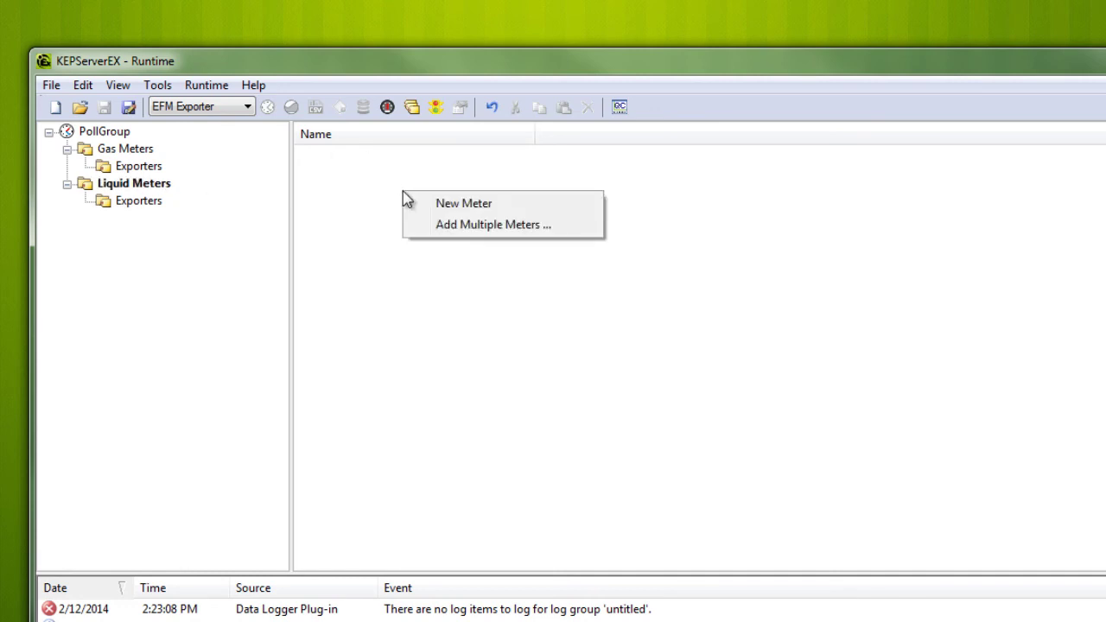
left_click(500, 226)
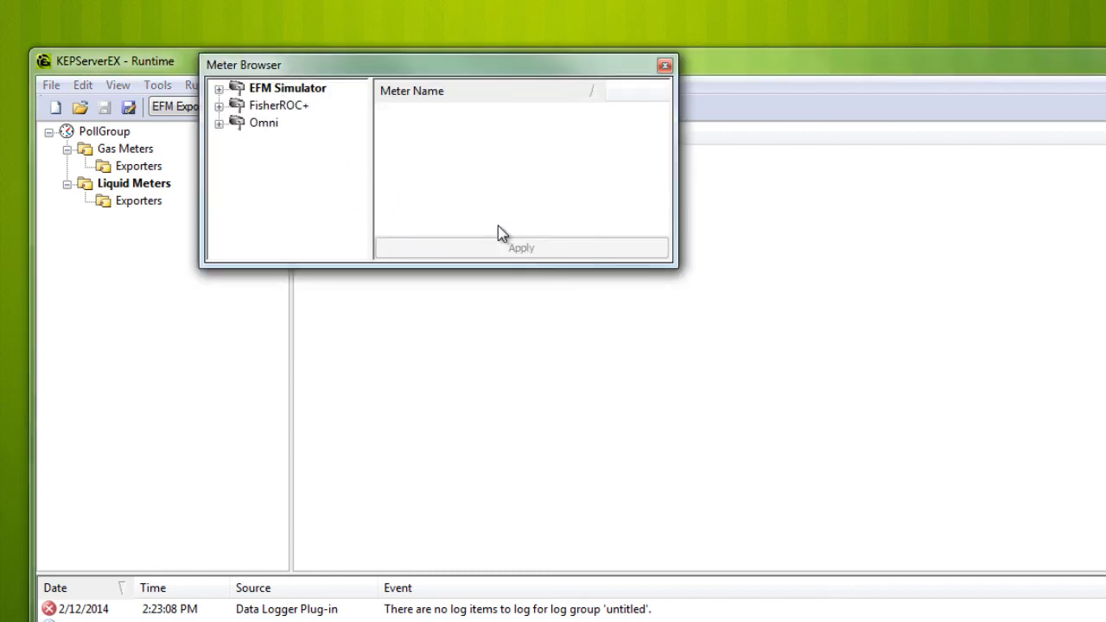
left_click(220, 89)
left_click(275, 105)
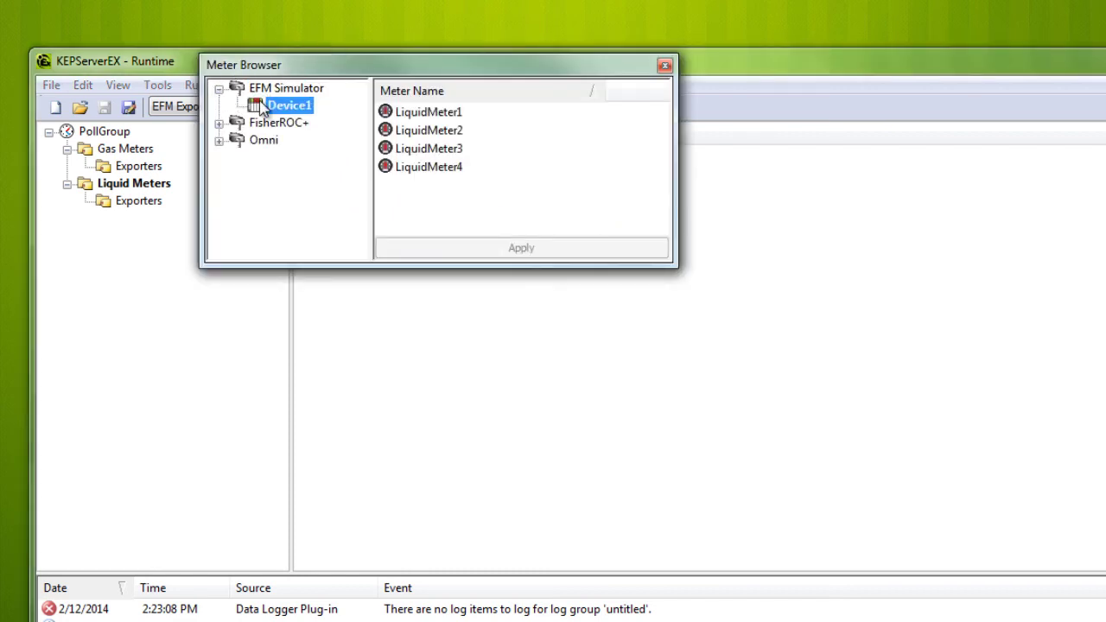
left_click_drag(486, 195, 398, 89)
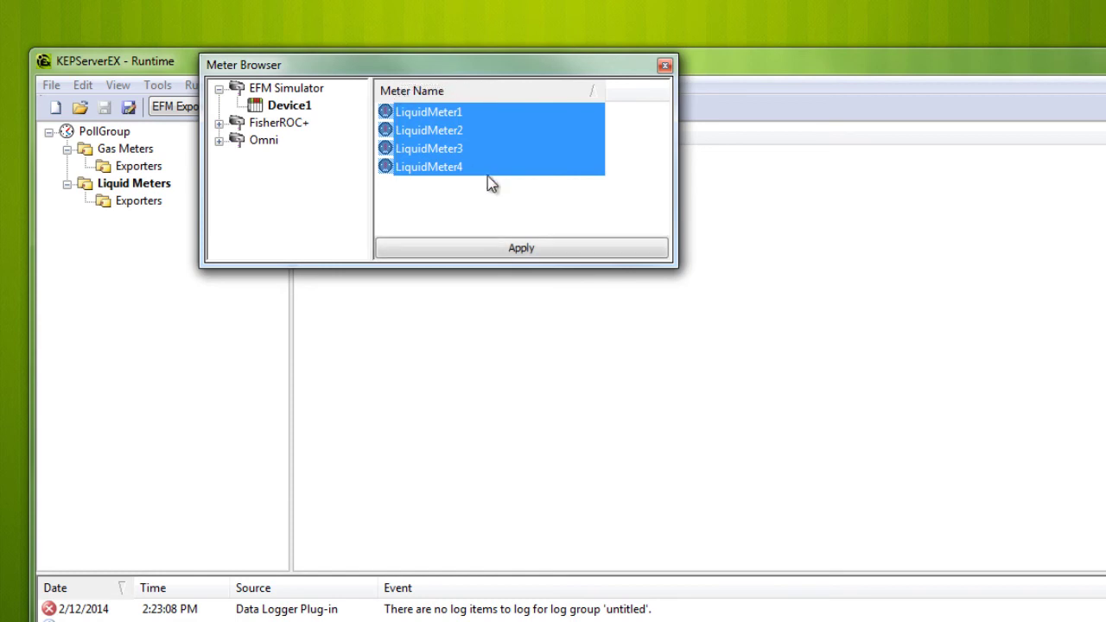
left_click(511, 256)
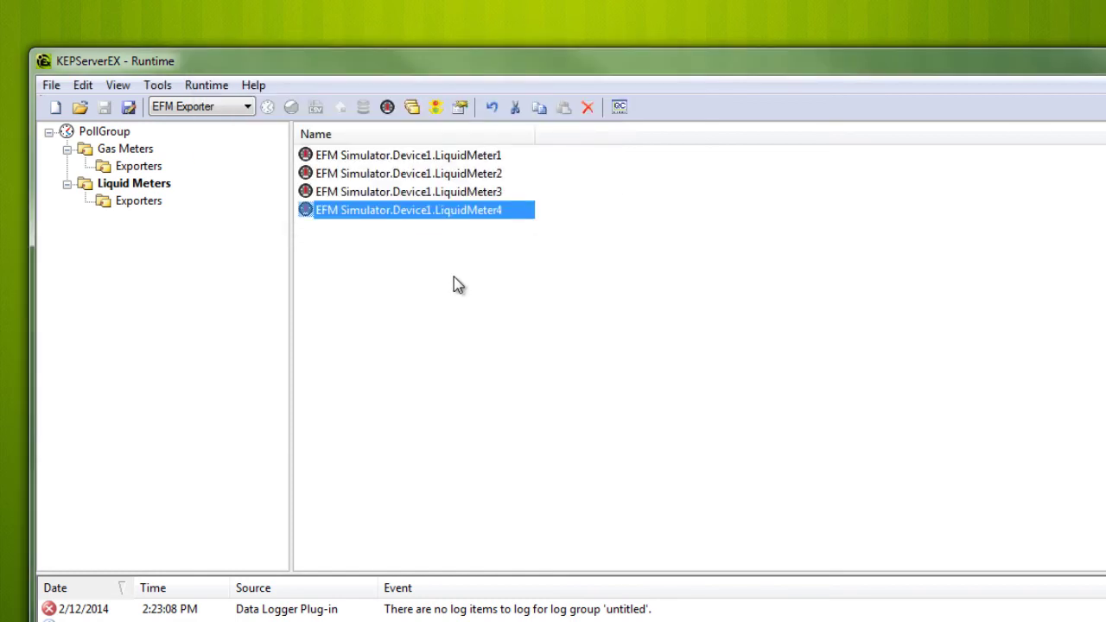
Step: Browse the FisherROC+ and Omni Device1 meters for a new meter, then cancel without adding
right_click(455, 279)
left_click(519, 294)
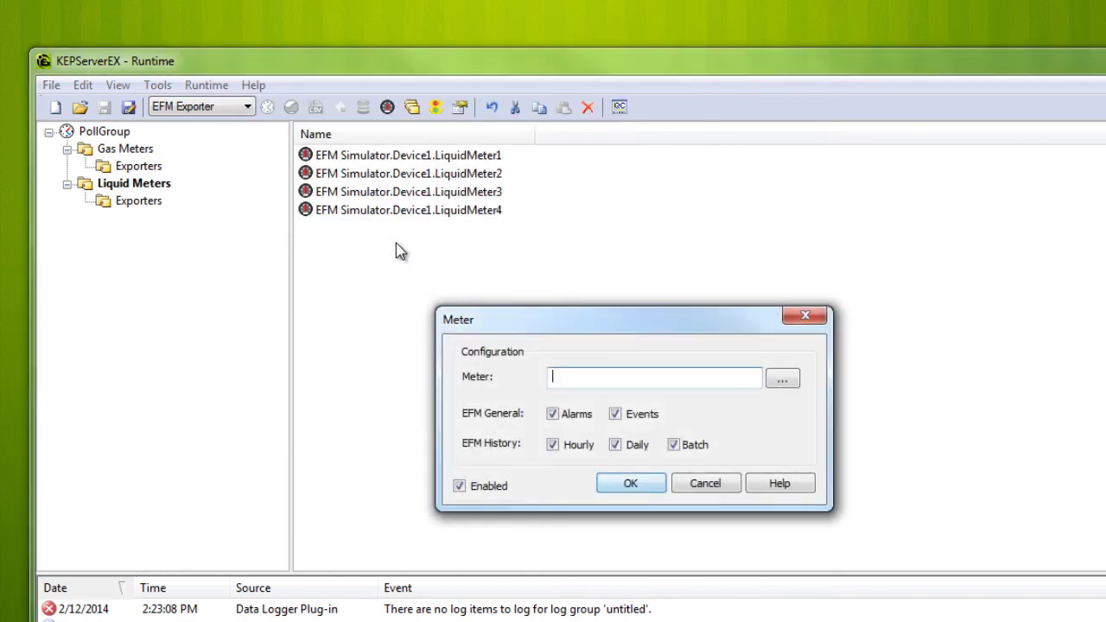
left_click(781, 378)
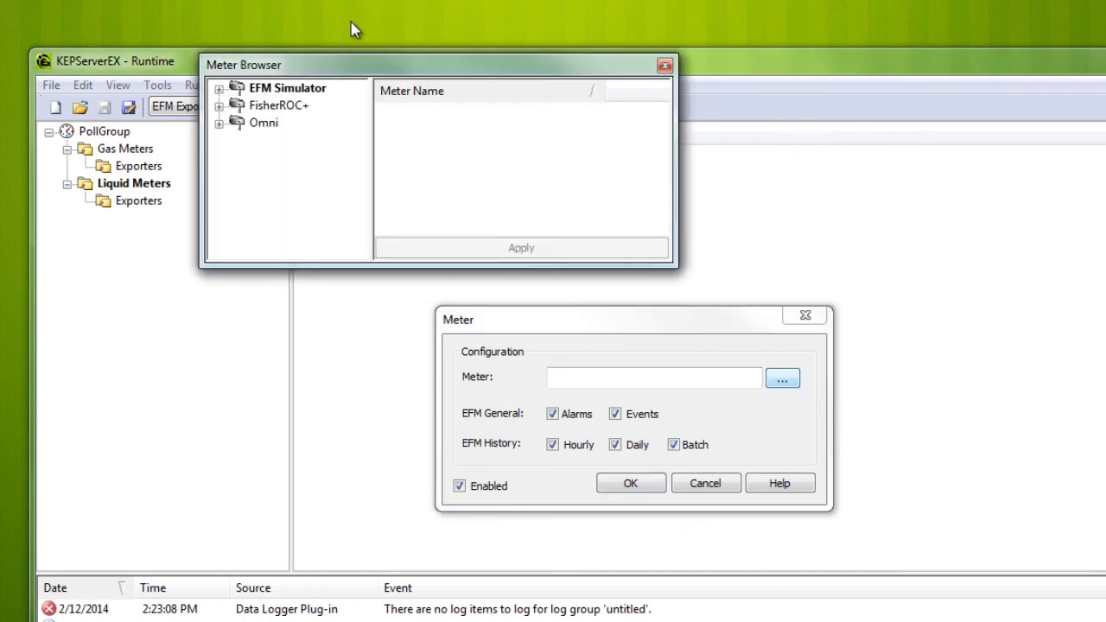
left_click(219, 106)
left_click(303, 128)
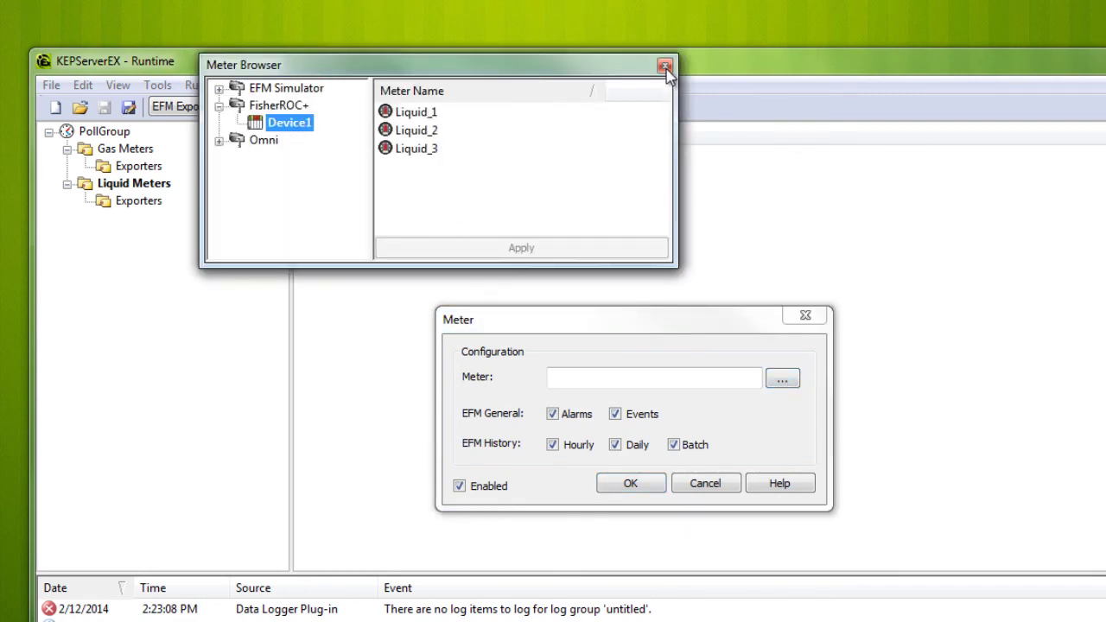
double_click(250, 141)
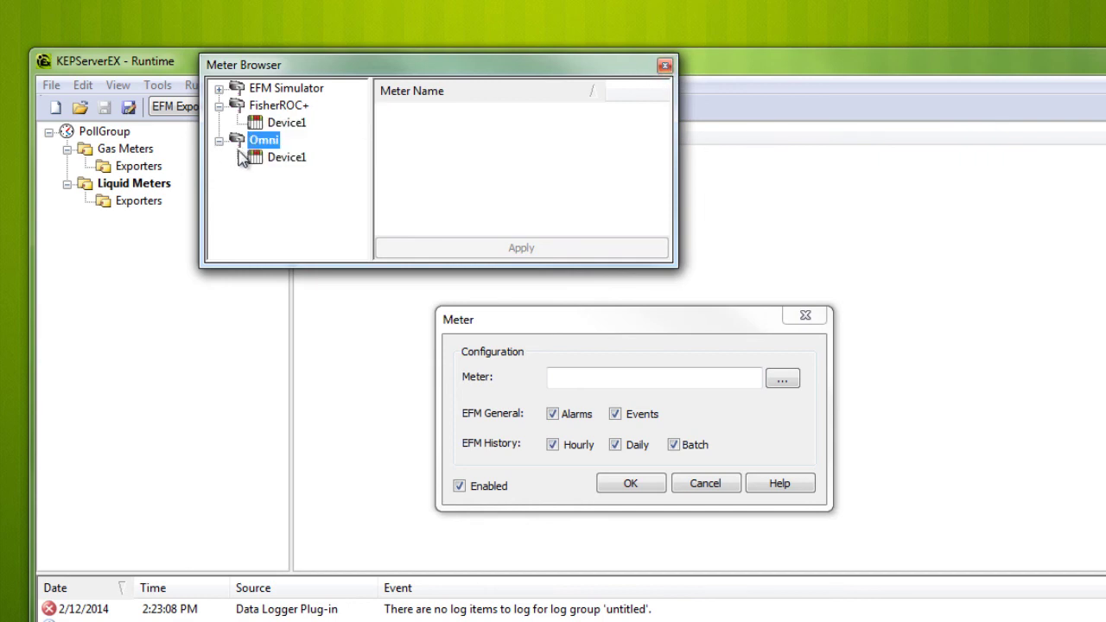
left_click(281, 159)
left_click(665, 66)
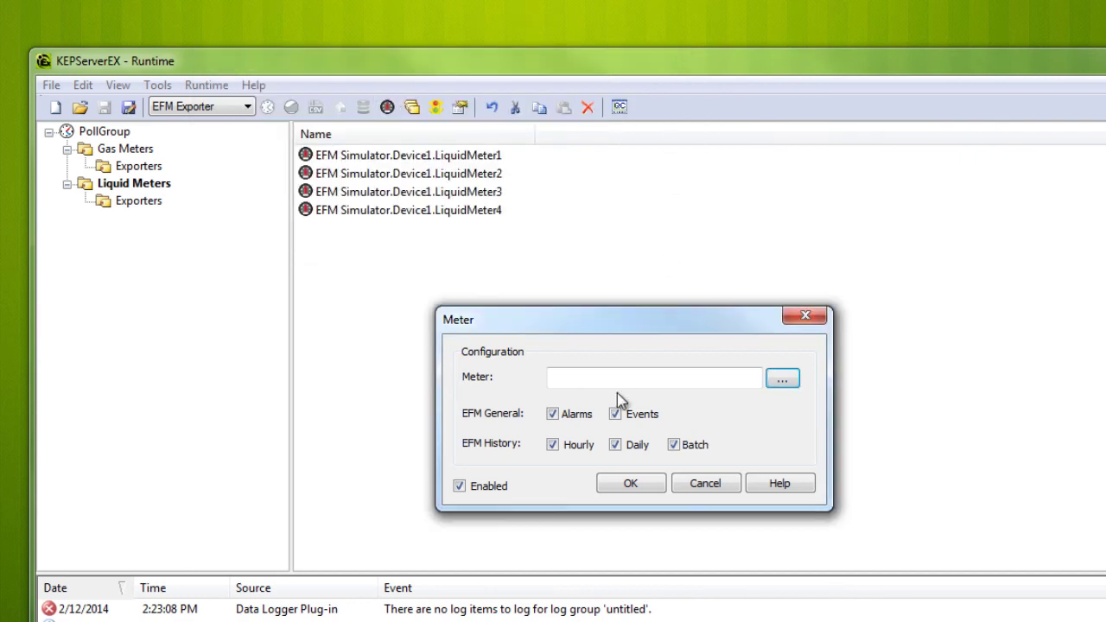
left_click(730, 487)
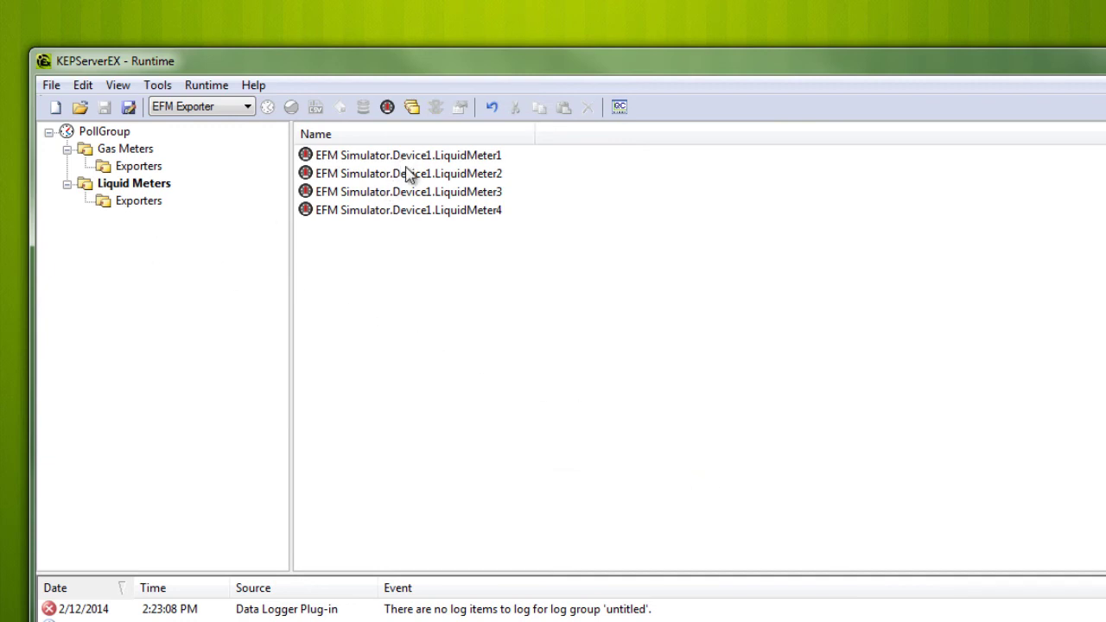
Step: Create the FlowCal exporter under Liquid Meters with Type 12 (Liquid - Detail) hourly history
left_click(153, 209)
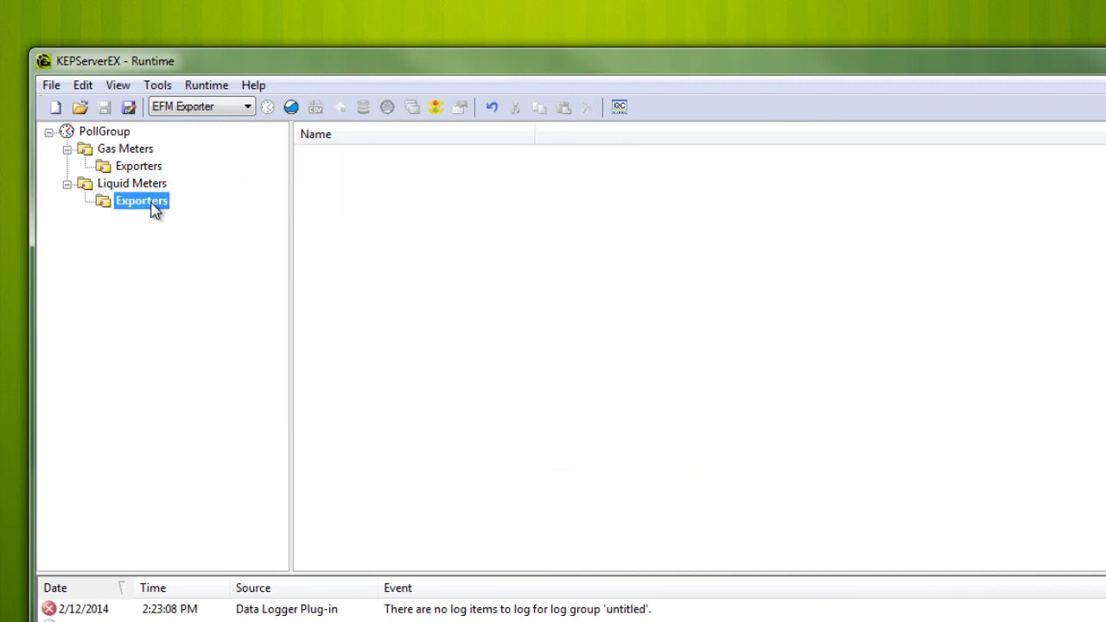
left_click(292, 107)
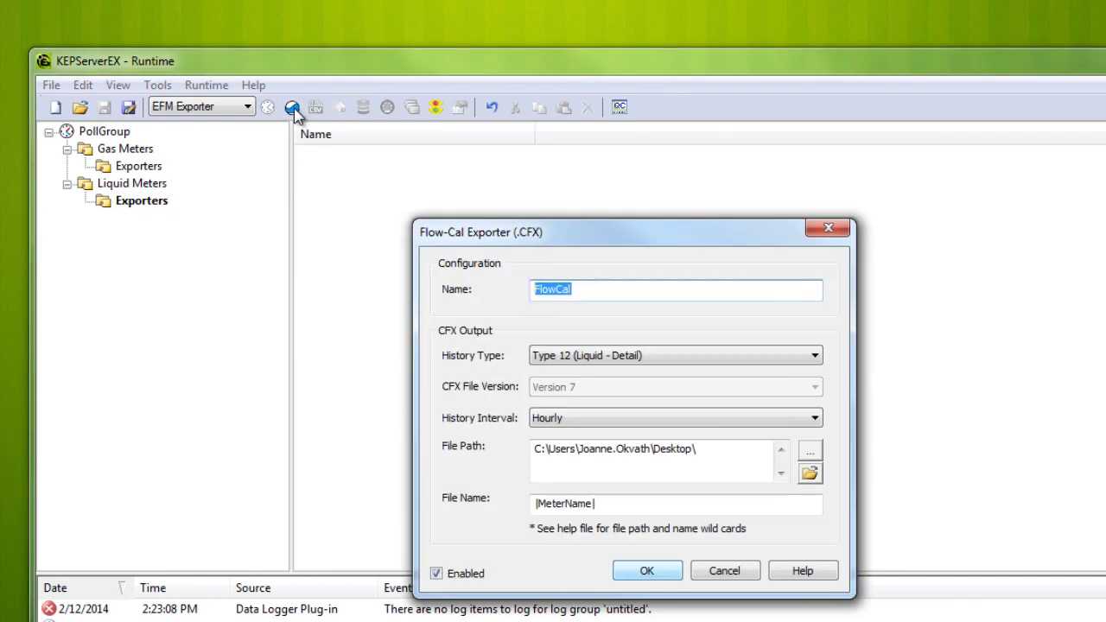
left_click(817, 356)
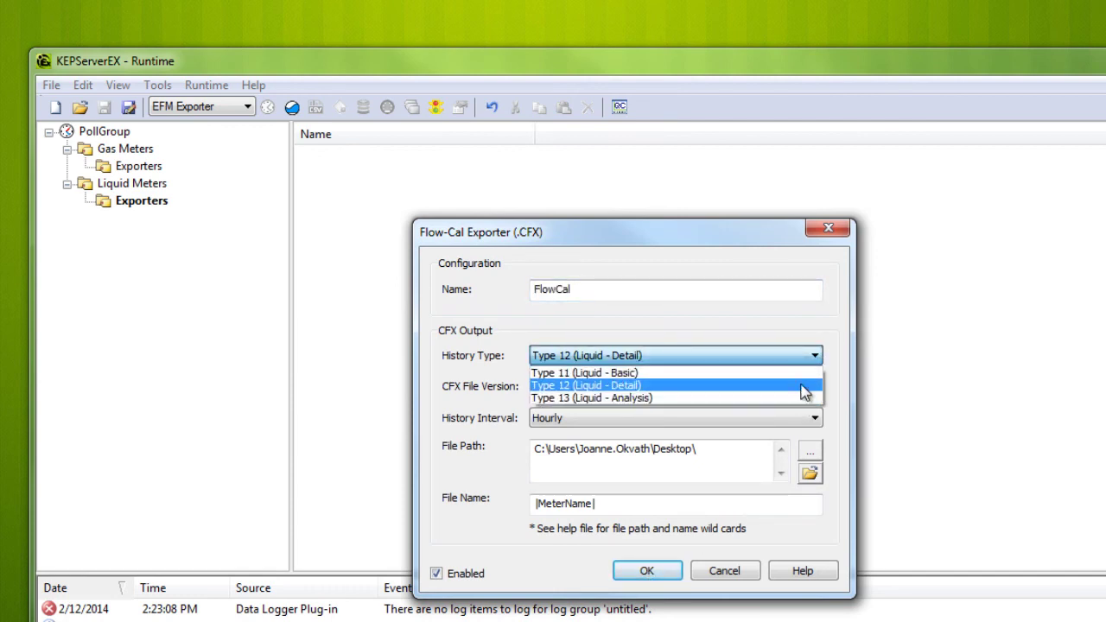
left_click(804, 390)
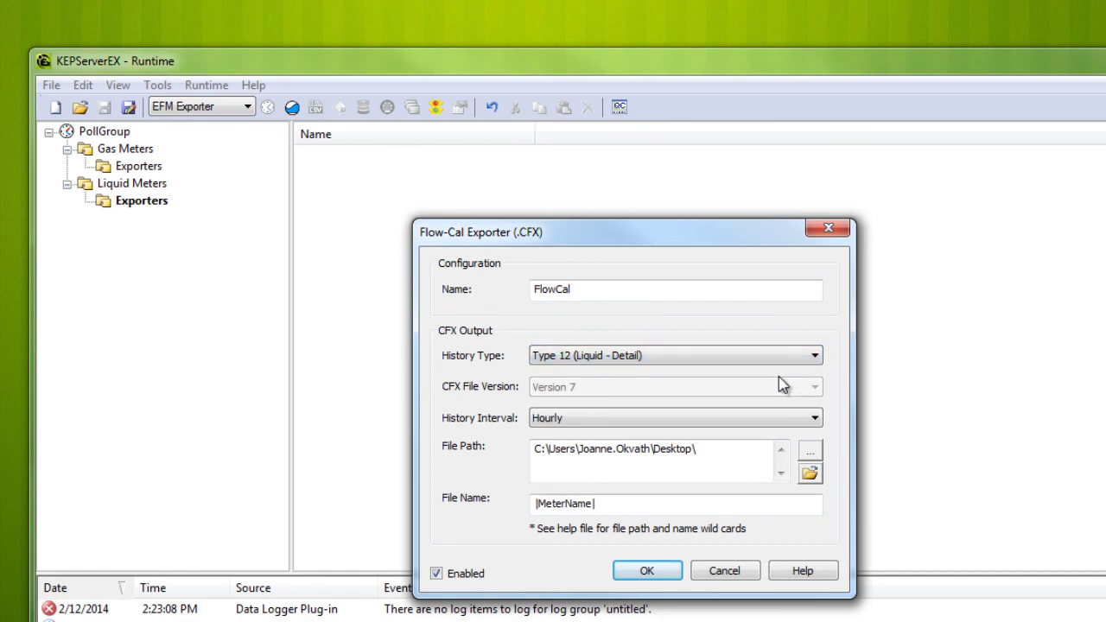
left_click(804, 423)
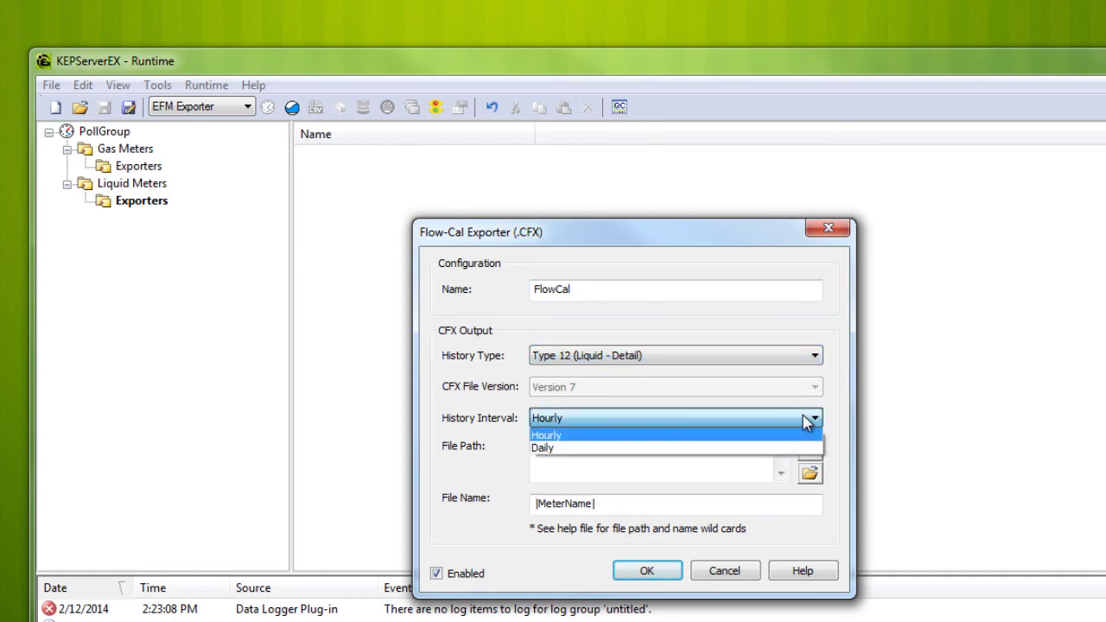
left_click(808, 423)
left_click(748, 449)
left_click_drag(748, 449, 507, 442)
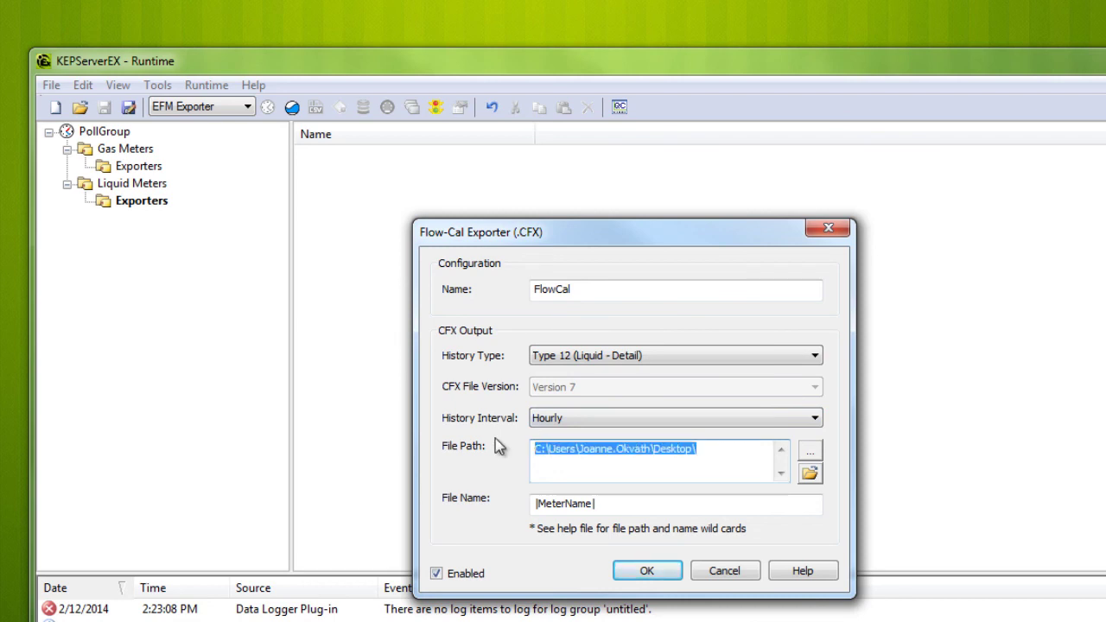
left_click(699, 506)
left_click_drag(700, 505, 502, 497)
left_click(648, 571)
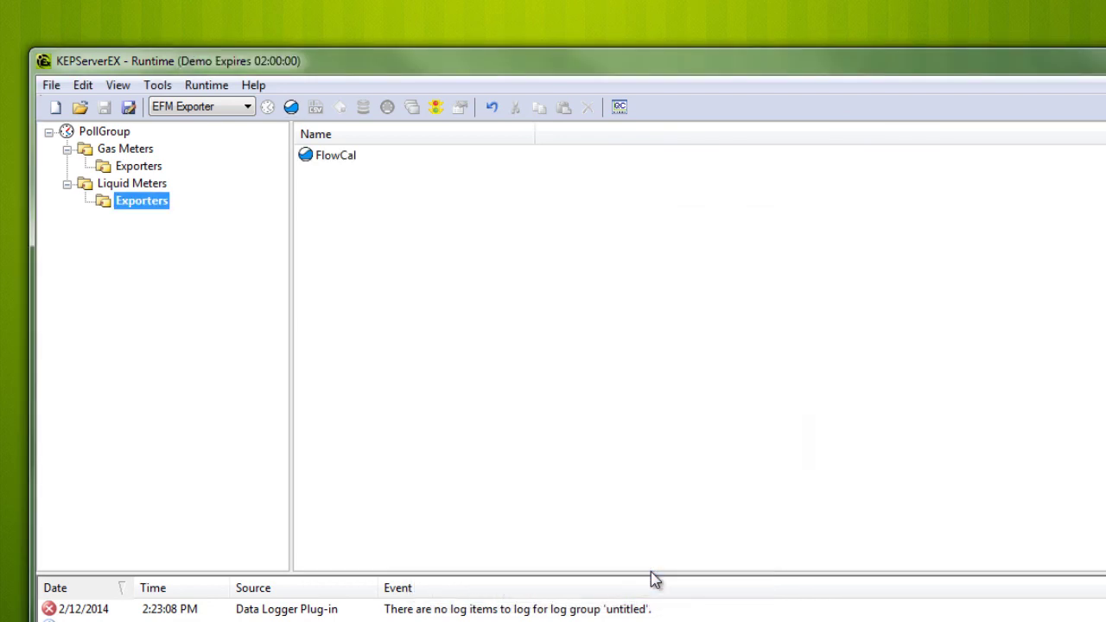
Step: In OPC Quick Client, asynchronously write 1 to _EFMExporter.PollGroup.Poll
left_click(621, 108)
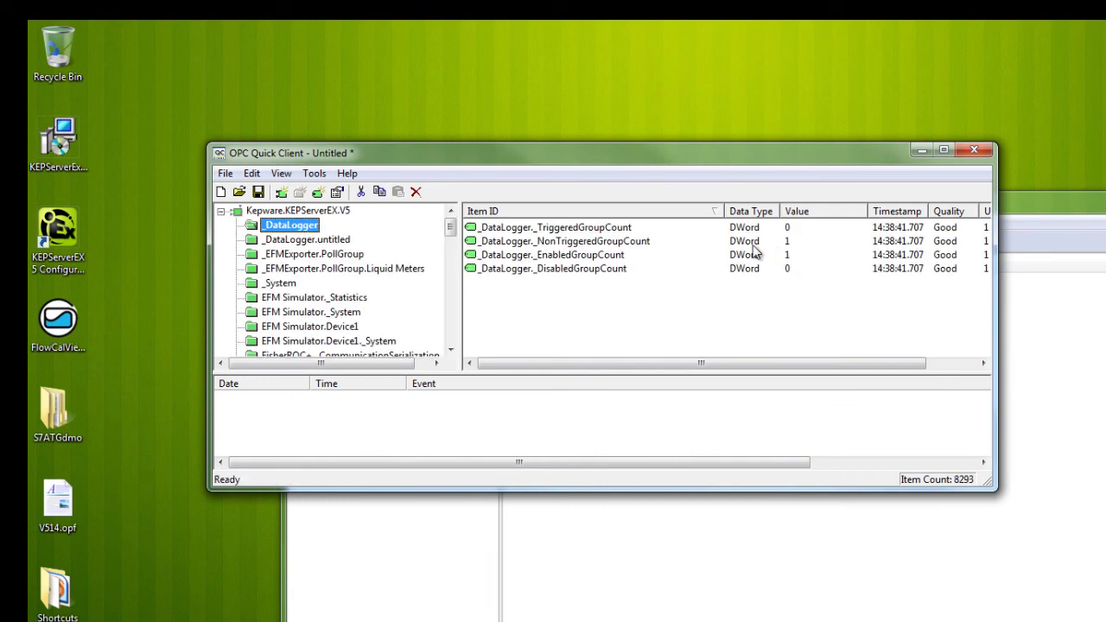
left_click(343, 257)
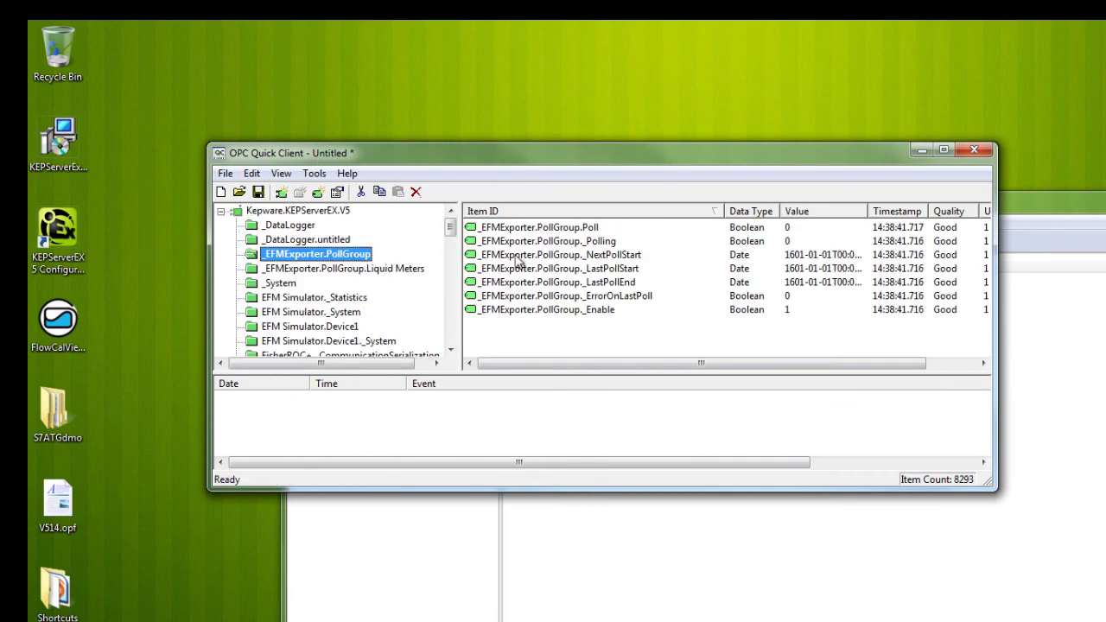
left_click(570, 228)
right_click(570, 229)
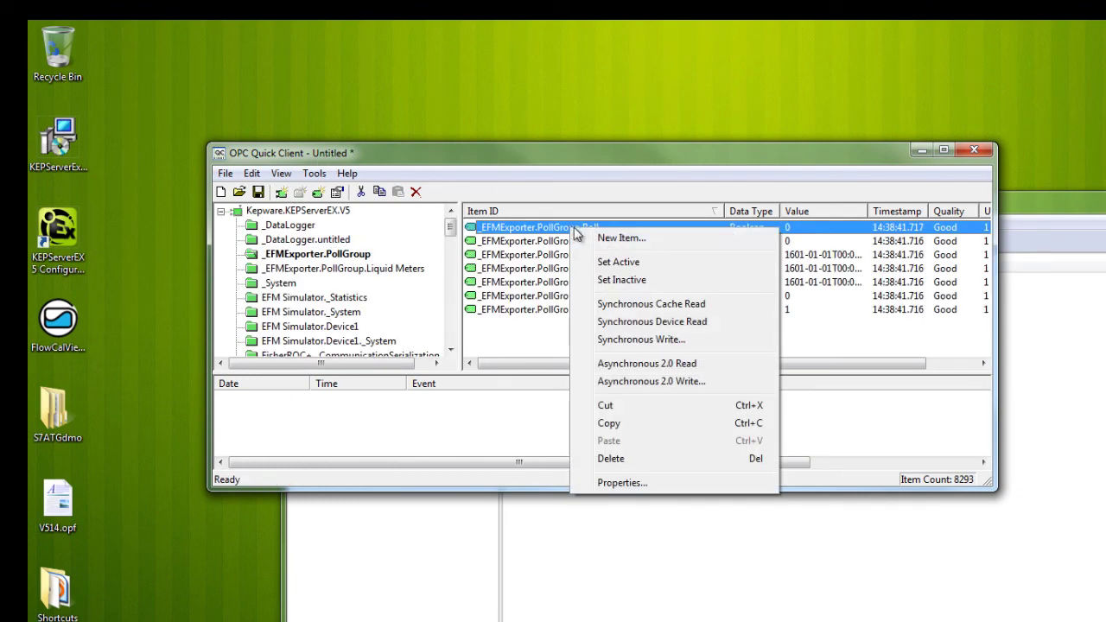
left_click(661, 381)
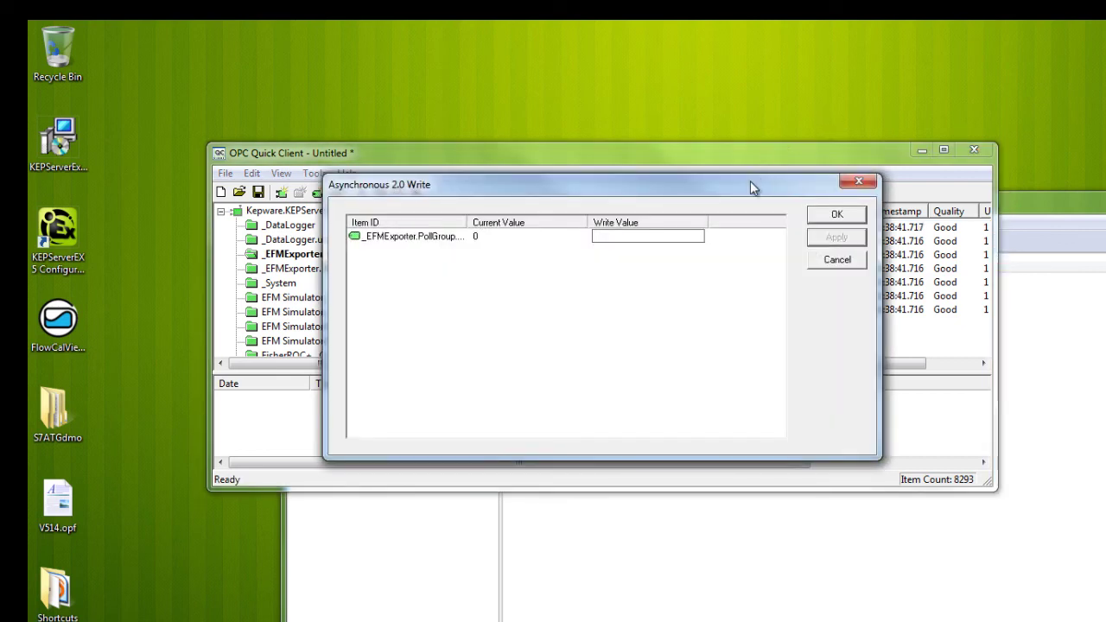
left_click_drag(755, 188, 812, 356)
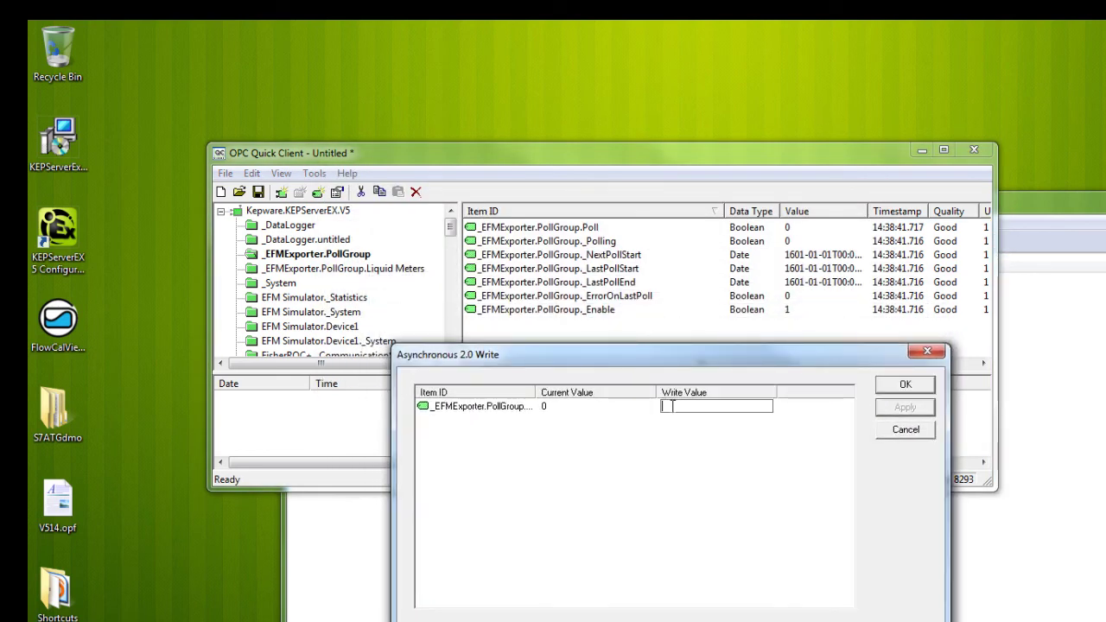
type("1")
left_click(914, 410)
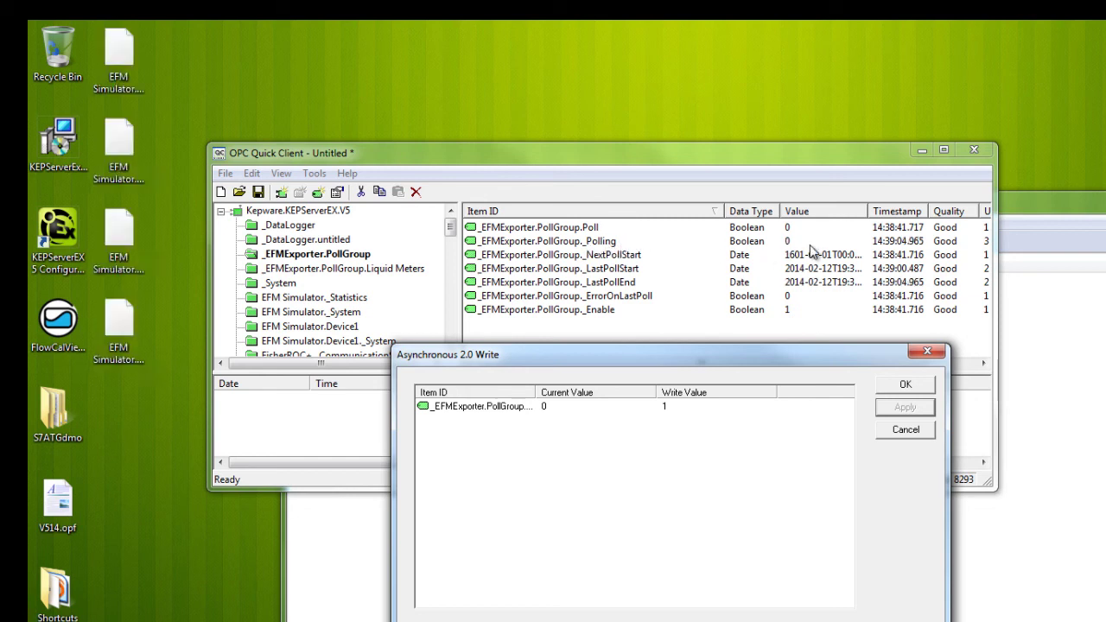
Step: Check the exported liquid meter CFX files, then close Quick Client without saving
left_click(134, 58)
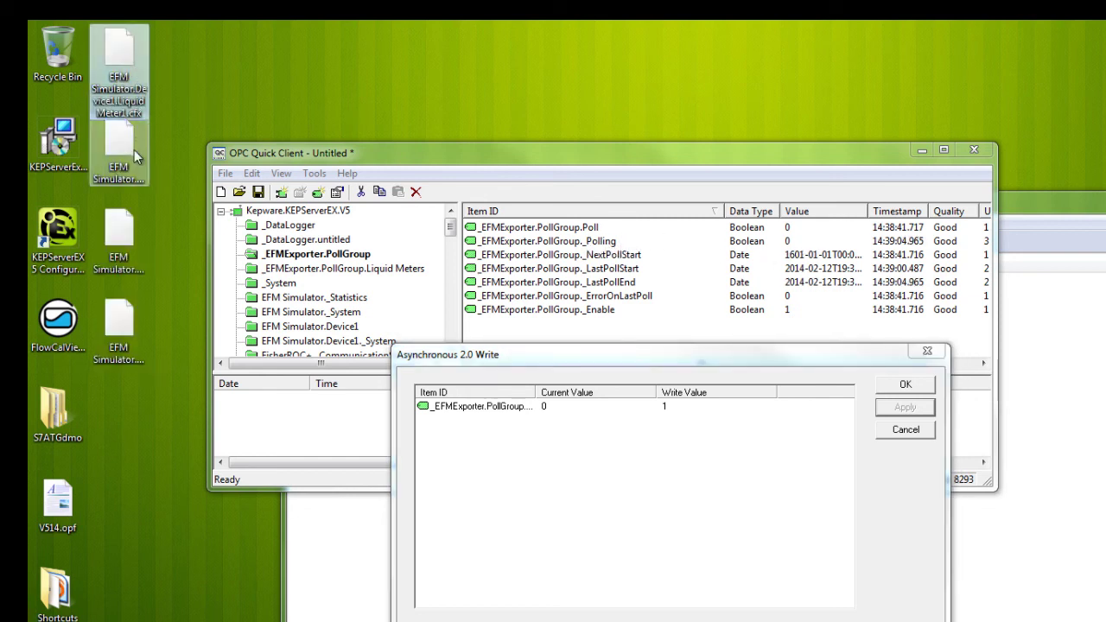
left_click(129, 303)
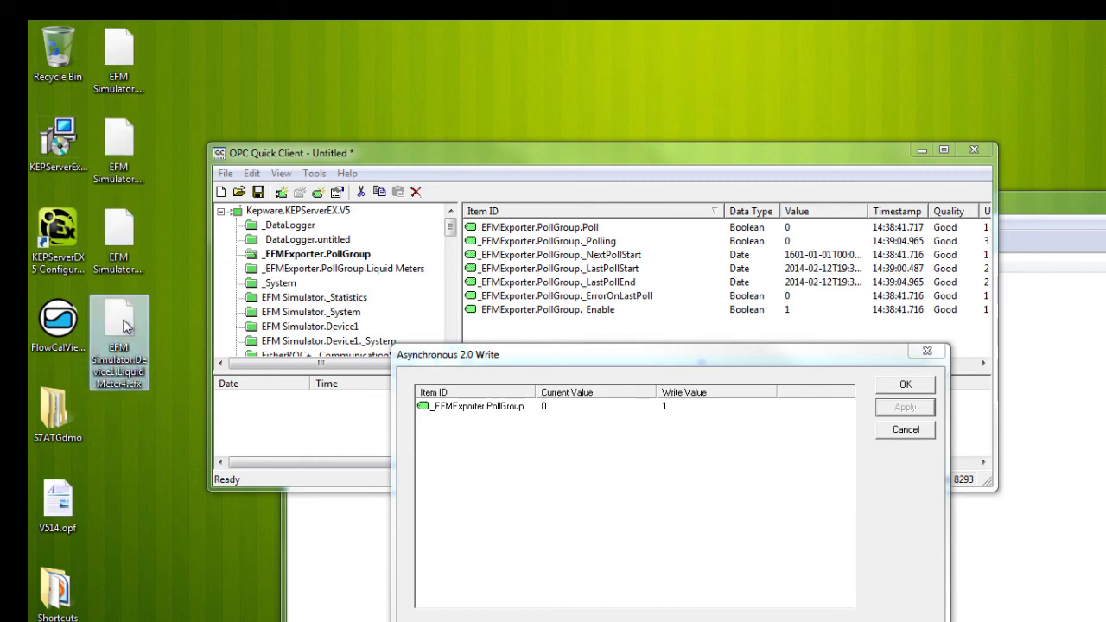
left_click(927, 350)
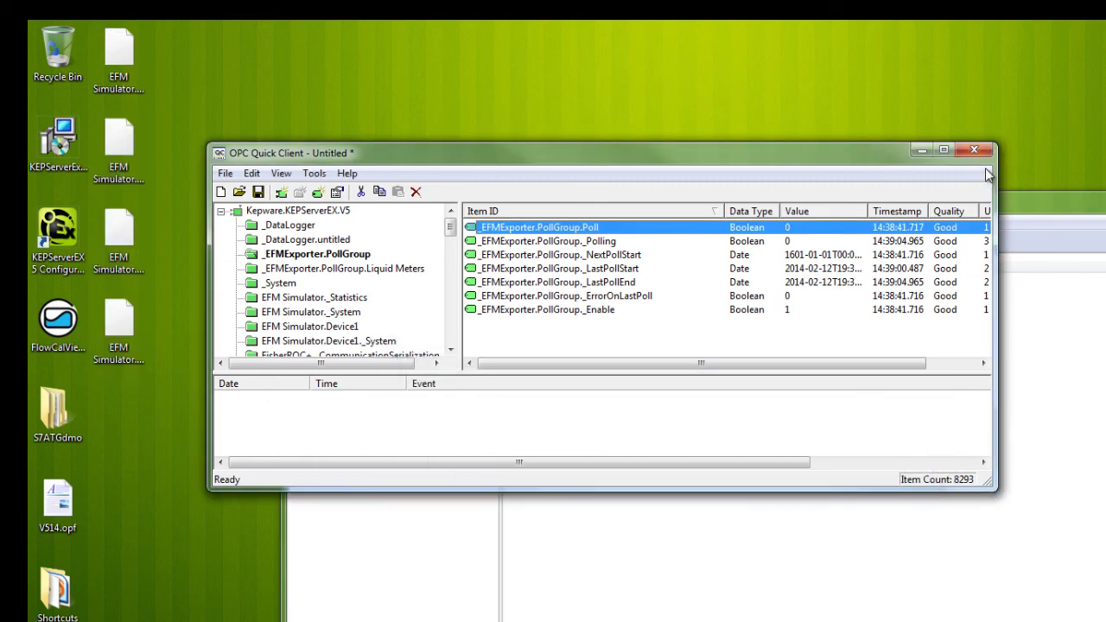
left_click(974, 150)
left_click(609, 361)
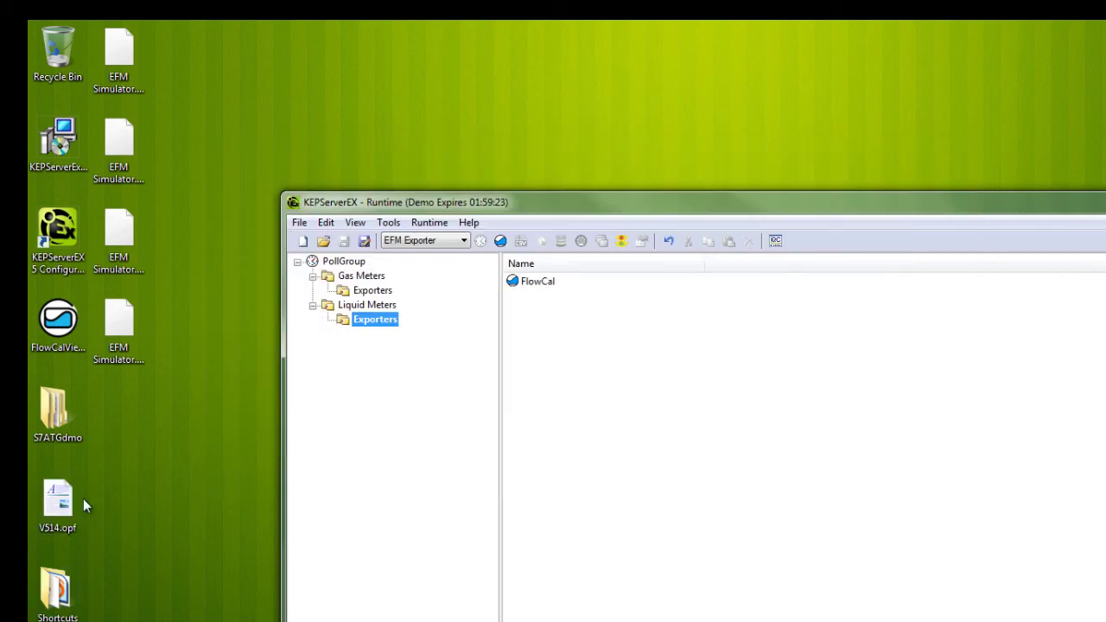
Step: Launch the FlowCalViewer and load an exported liquid meter CFX file into Show CFX
left_click(60, 322)
double_click(61, 323)
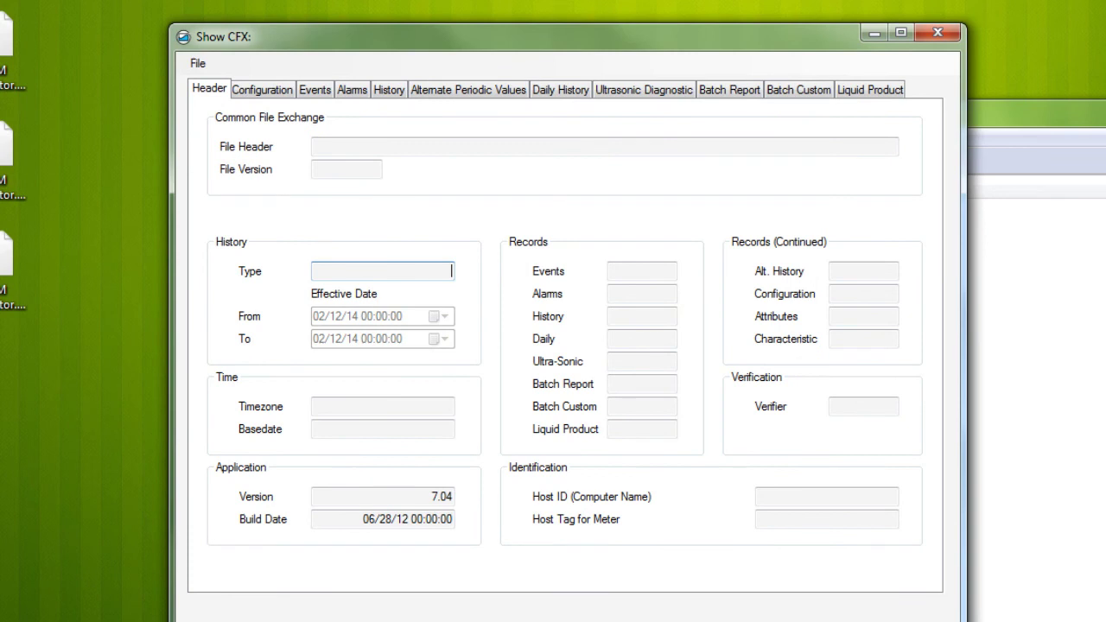
left_click(13, 6)
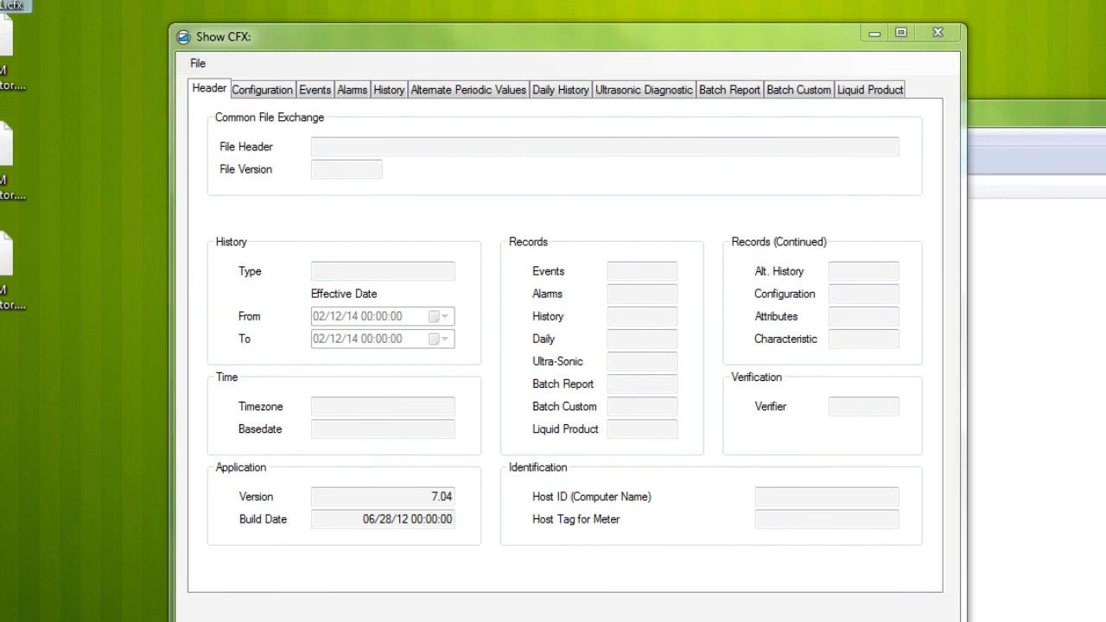
left_click_drag(630, 255, 631, 254)
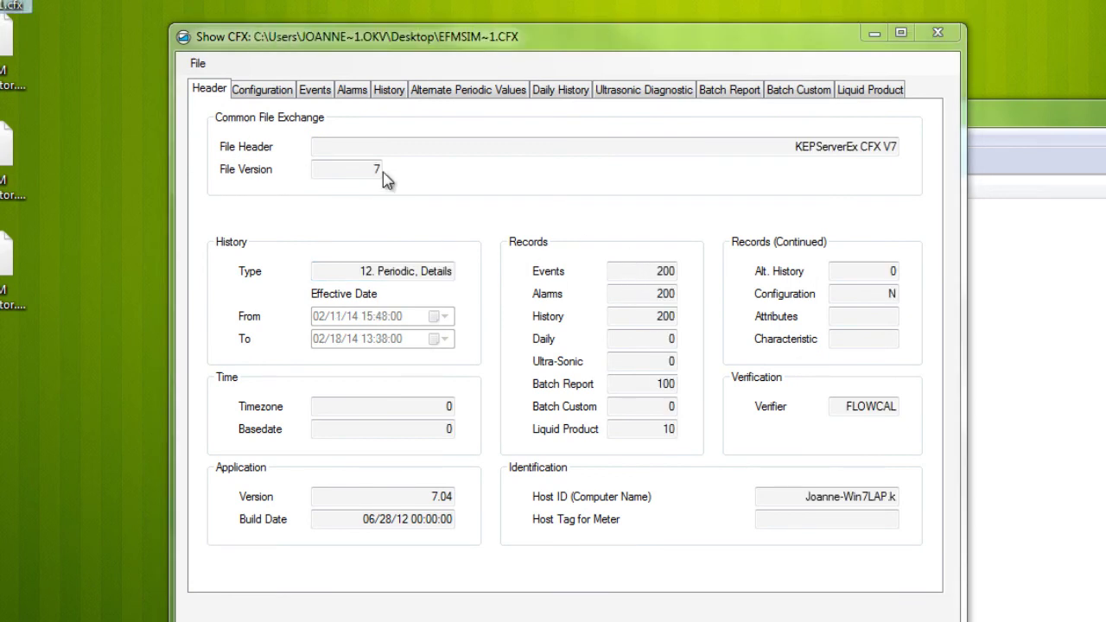
Step: Review the file's Configuration, Events and Batch Report tabs
left_click(262, 92)
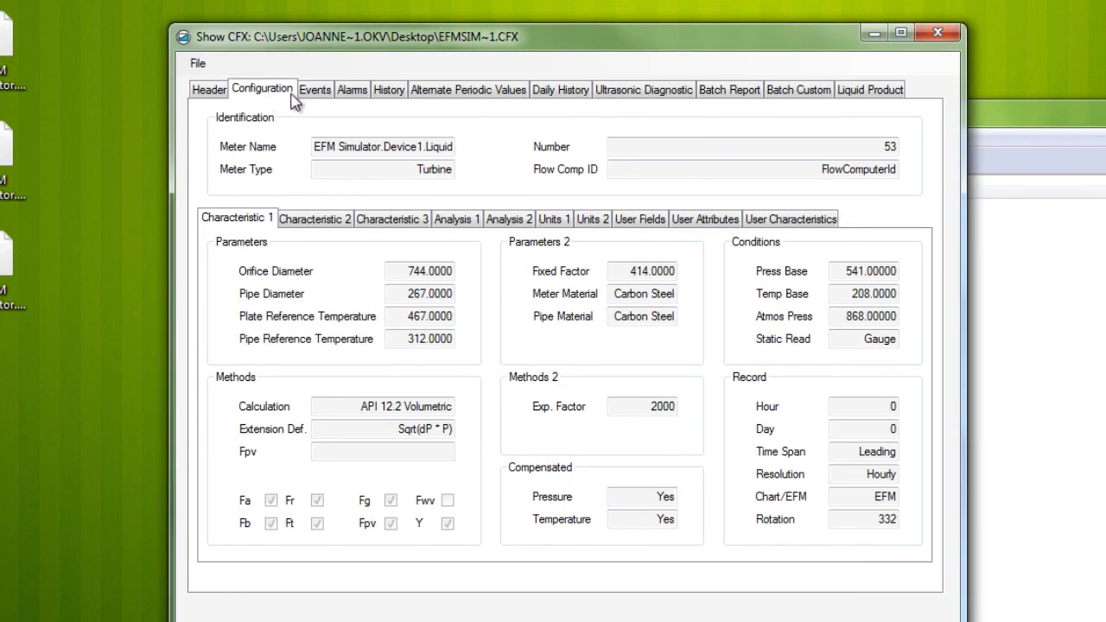
left_click(322, 91)
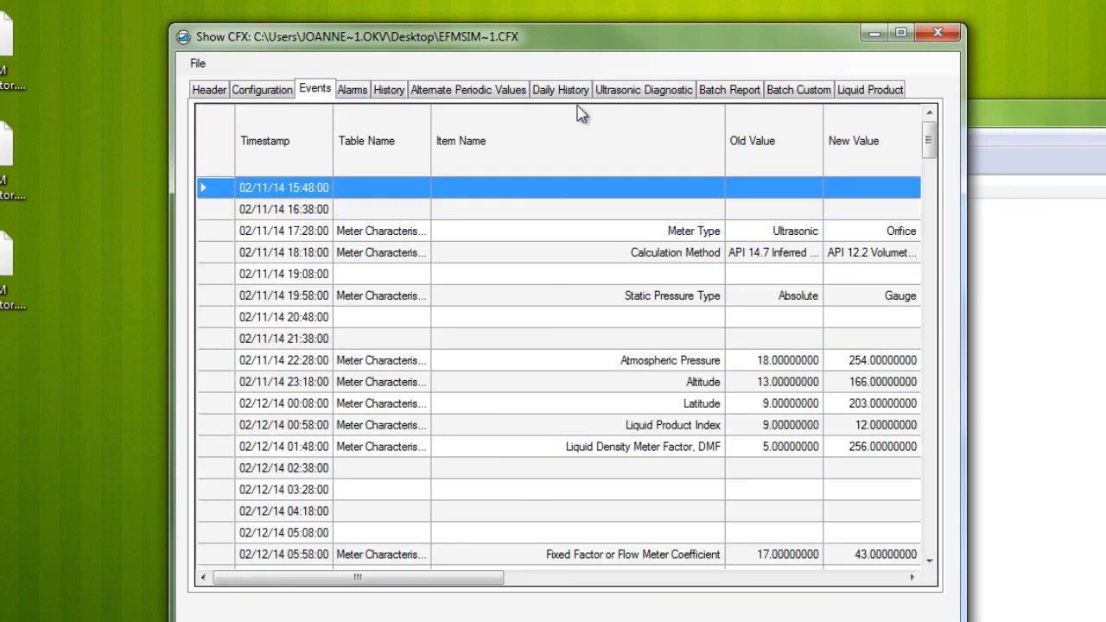
left_click(740, 92)
left_click_drag(937, 146, 931, 500)
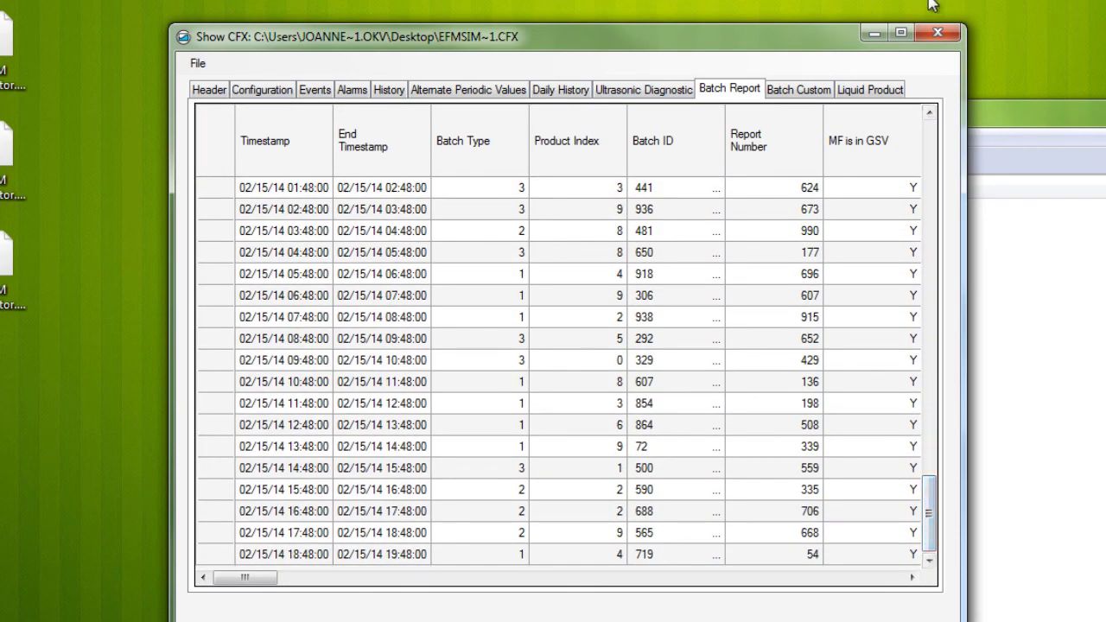